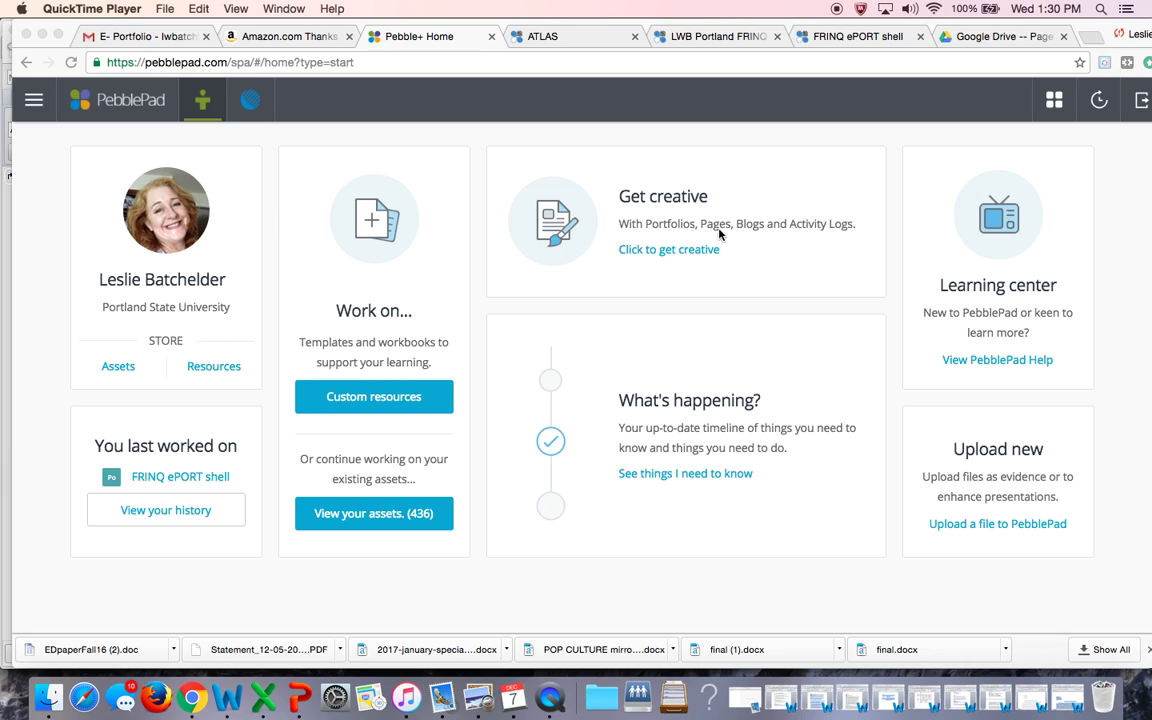
- Open the FRINQ ePORT shell portfolio from the stored assets and go to its Critical Thinking page
{"action": "left_click", "coordinate": [117, 367]}
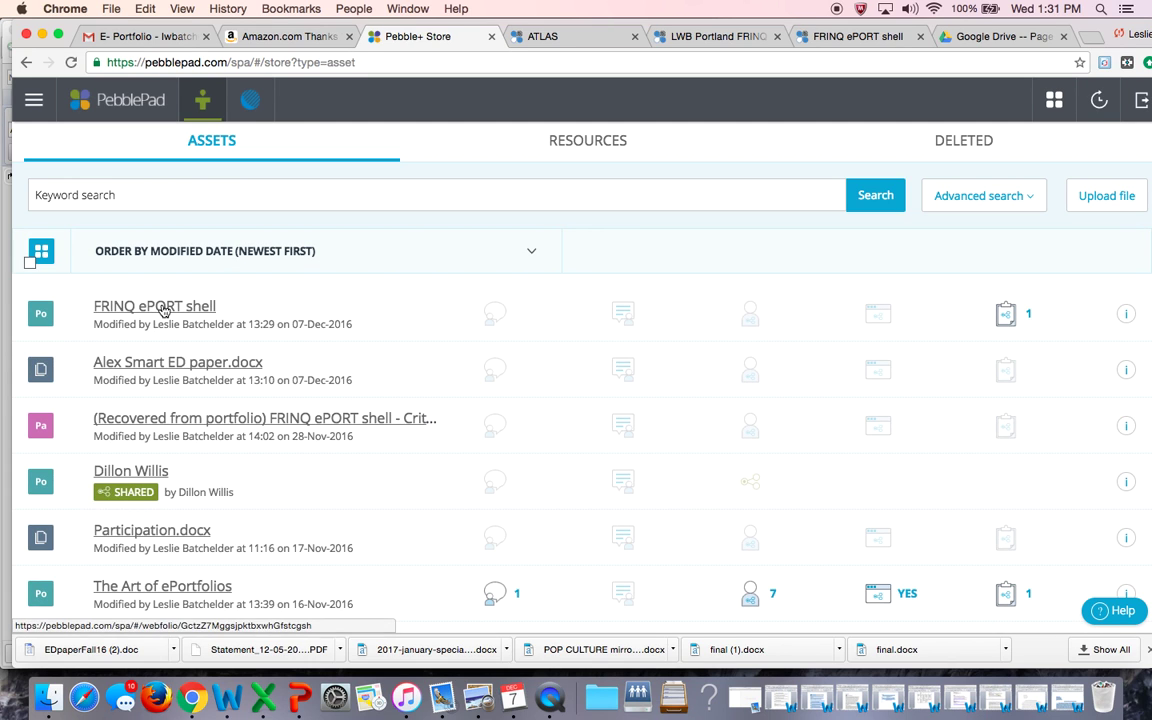
{"action": "left_click", "coordinate": [160, 310]}
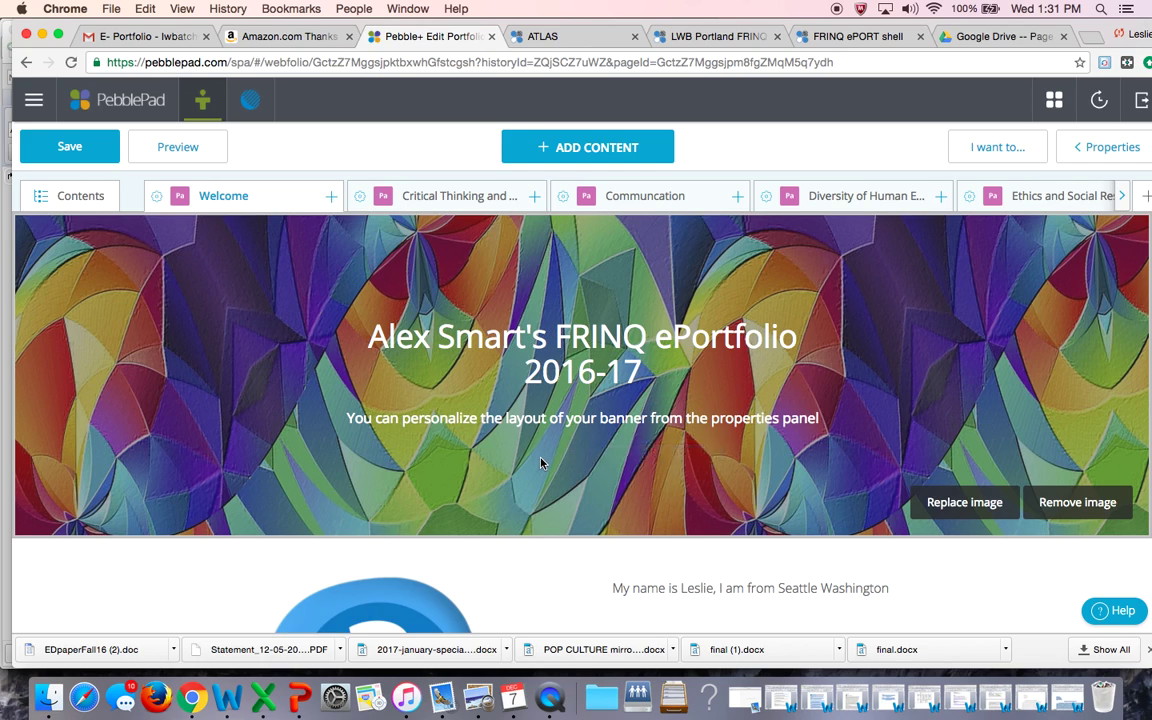
{"action": "left_click", "coordinate": [465, 197]}
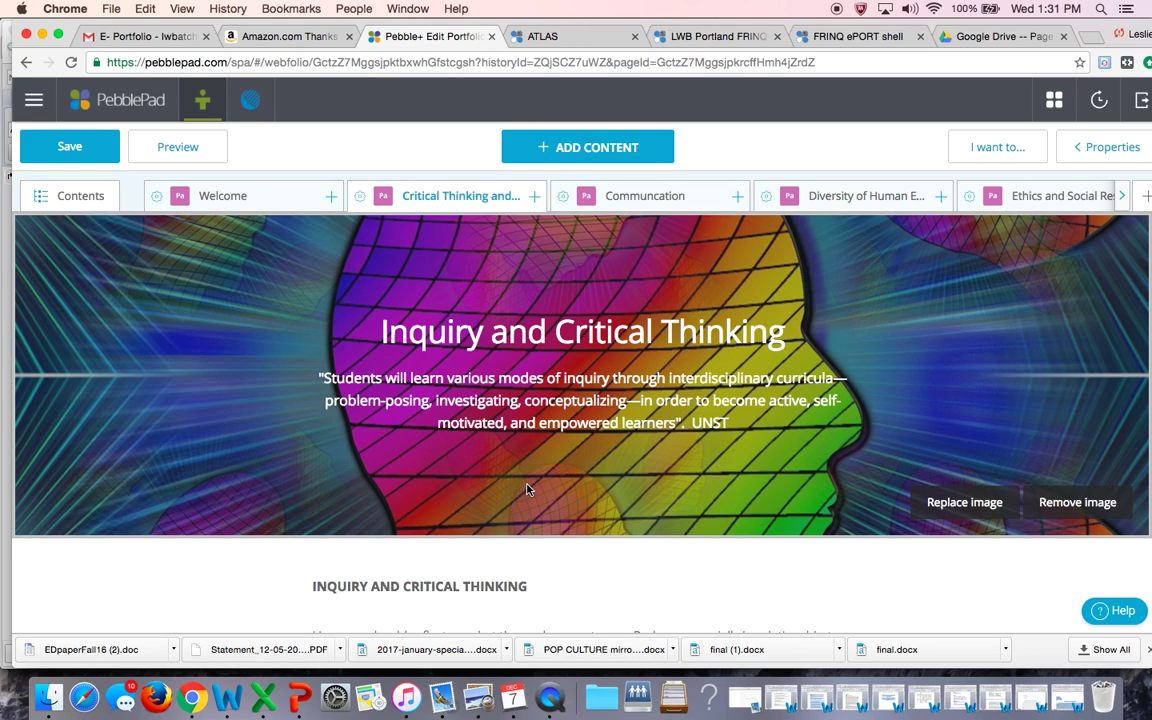
- Add the line "Original Assignment" at the end of the purple "Reflection on my work towards this goal" block
{"action": "scroll", "coordinate": [474, 440], "scroll_direction": "down", "scroll_amount": 4}
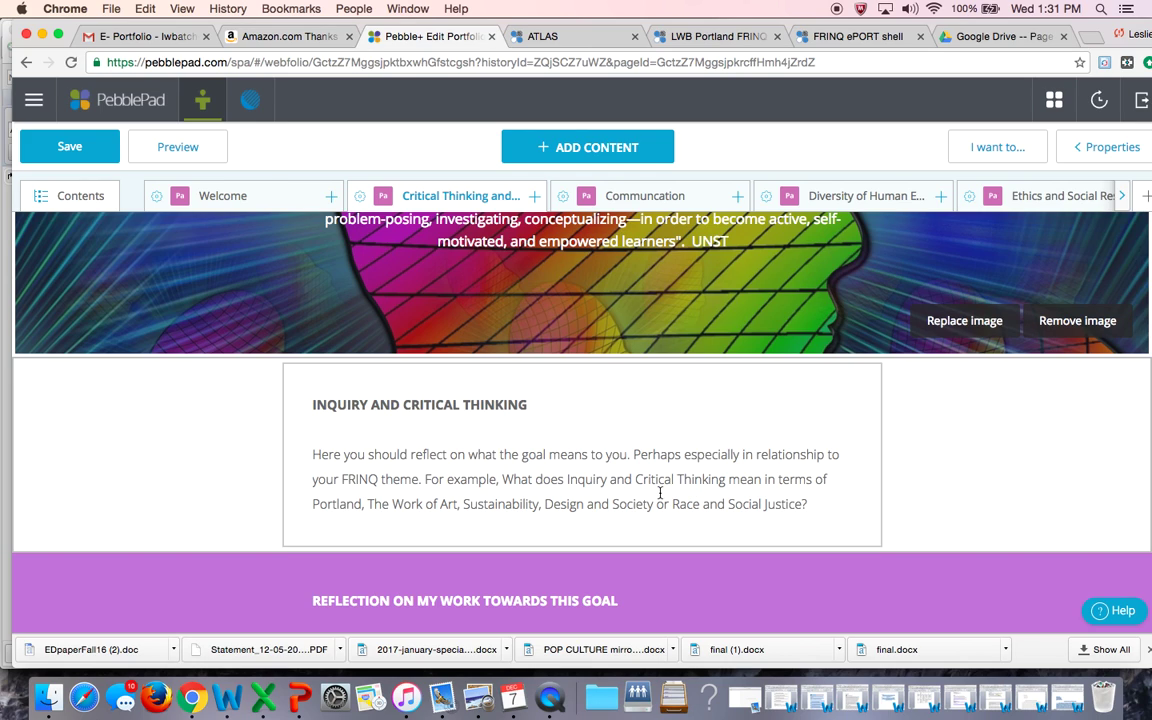
{"action": "scroll", "coordinate": [660, 492], "scroll_direction": "down", "scroll_amount": 1}
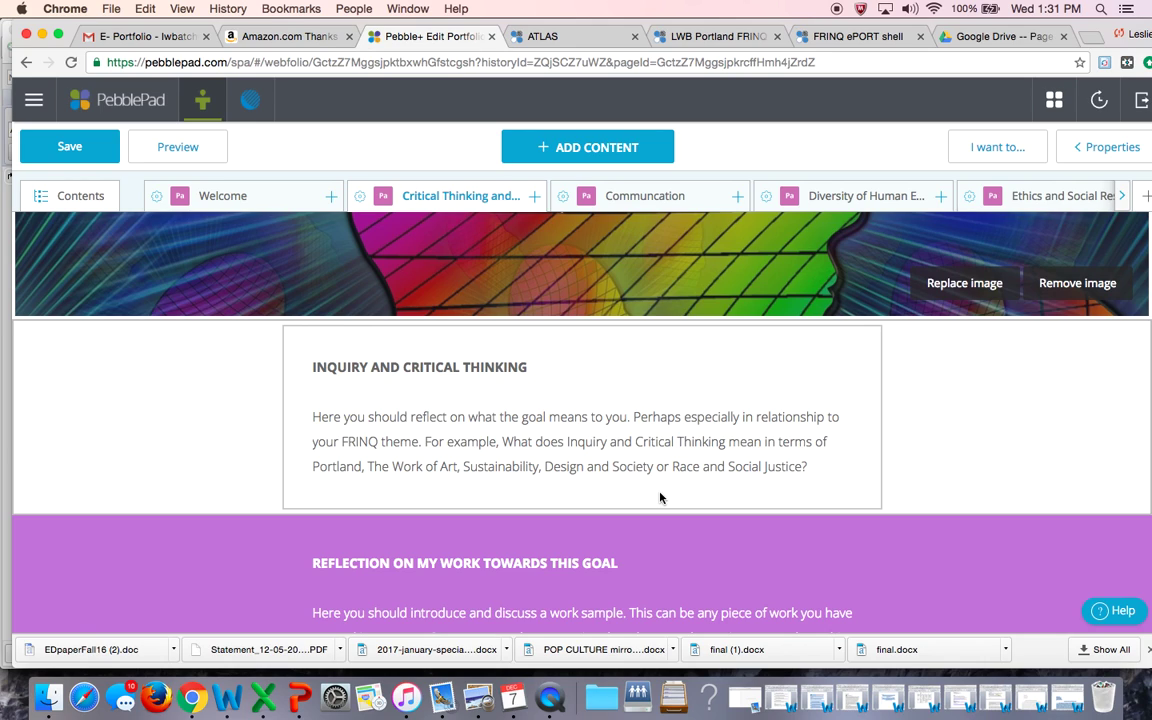
{"action": "scroll", "coordinate": [660, 497], "scroll_direction": "down", "scroll_amount": 4}
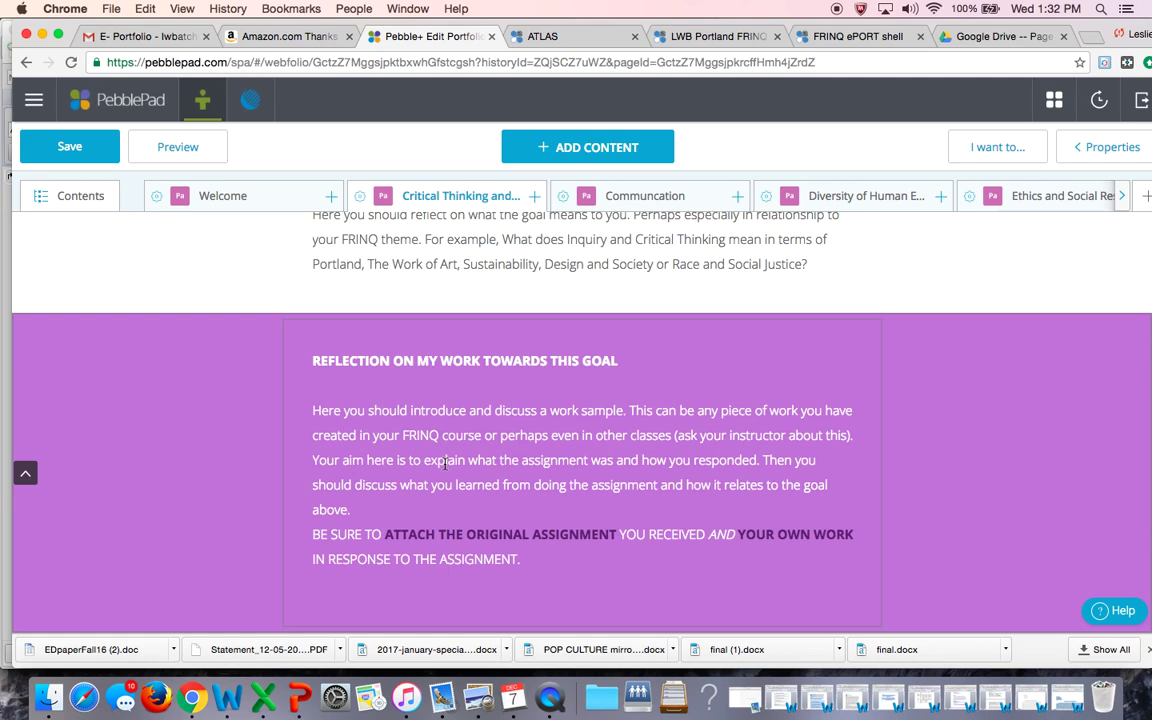
{"action": "left_click", "coordinate": [318, 595]}
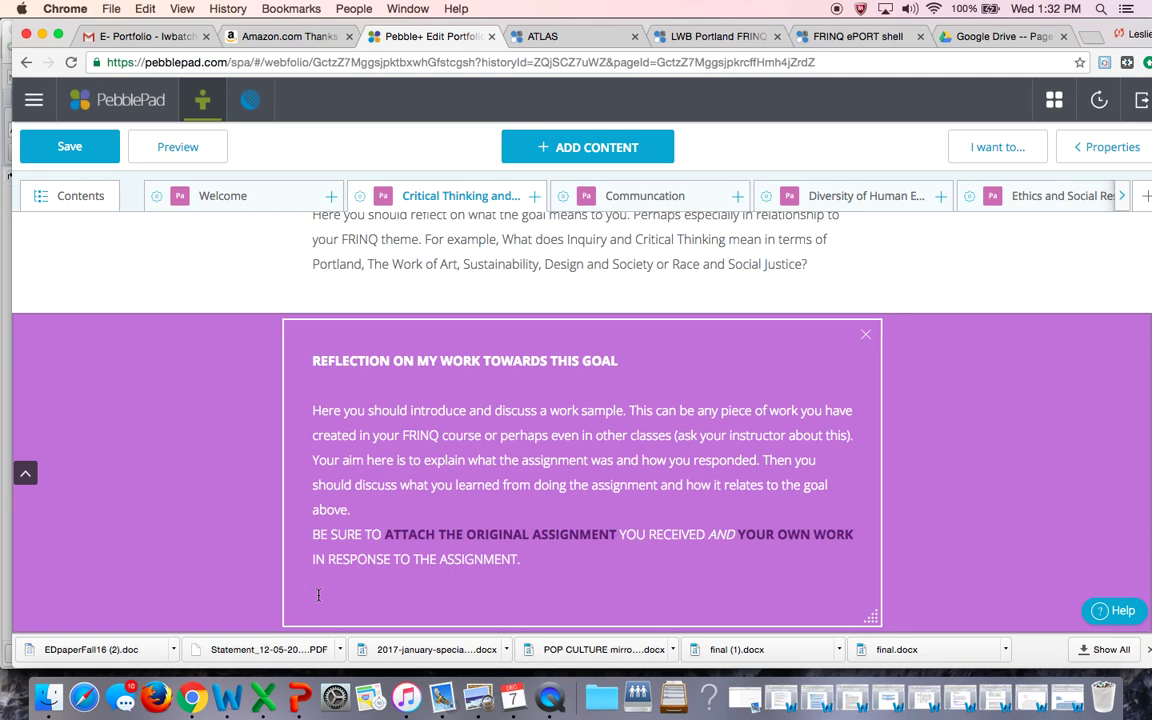
{"action": "key", "text": "Return"}
{"action": "type", "text": "O"}
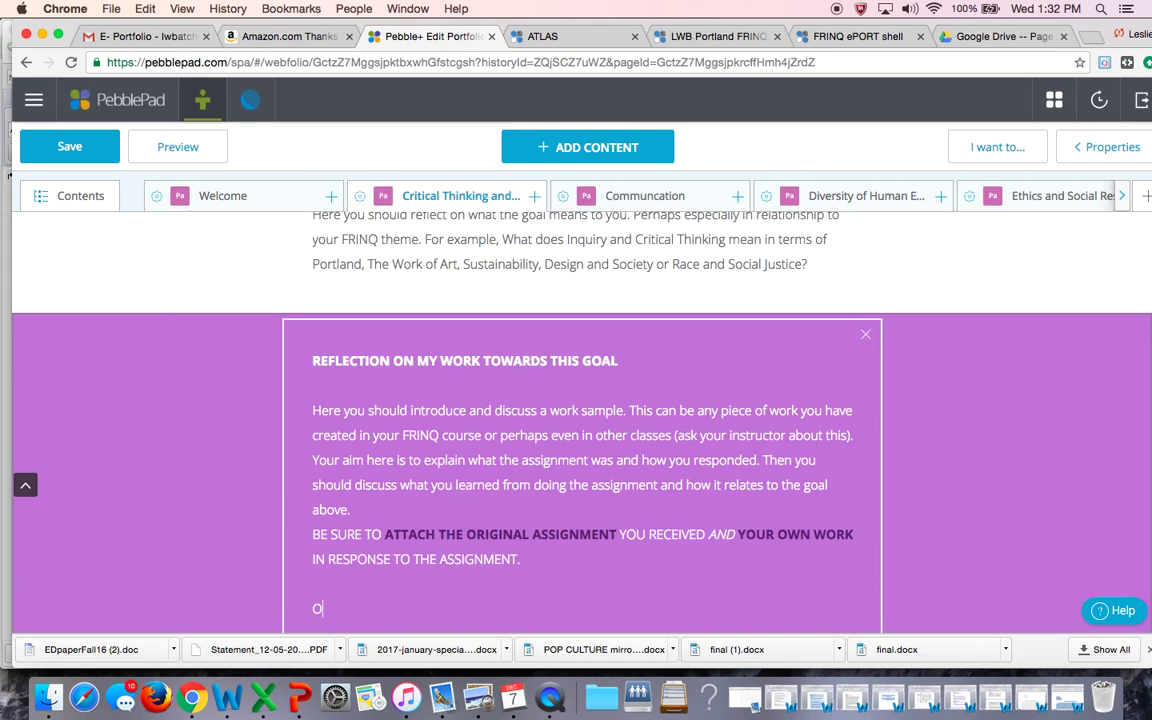
{"action": "type", "text": "riginal Assignment"}
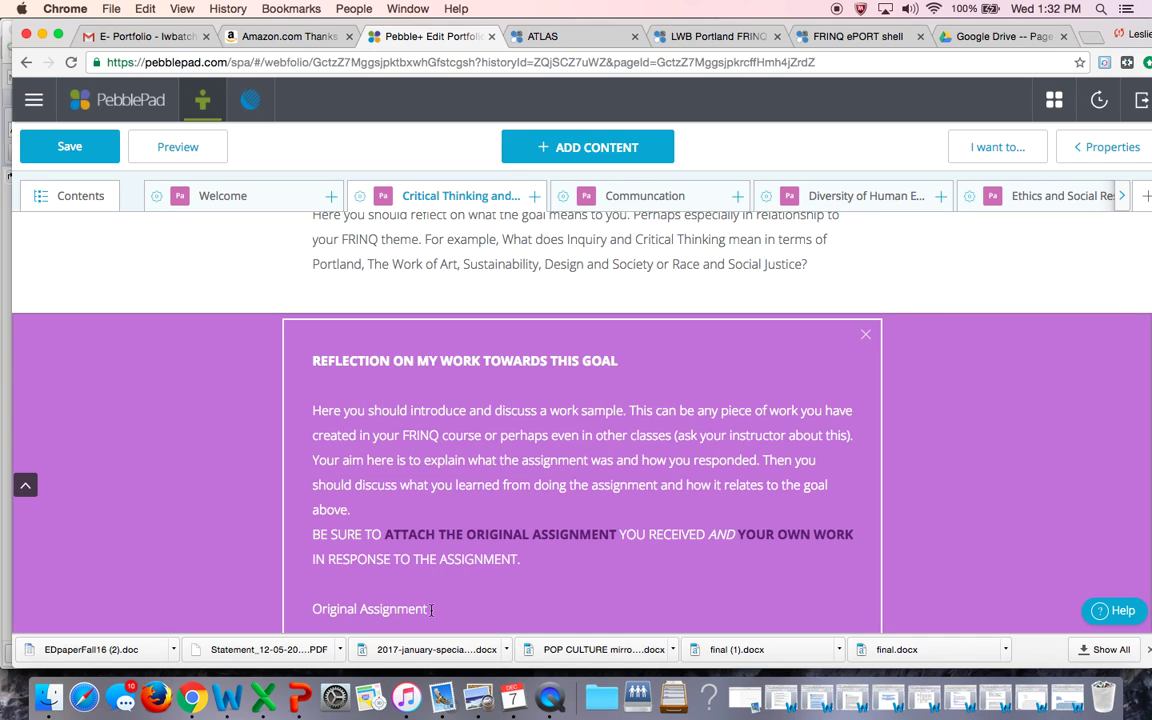
- Make the "Original Assignment" line bold and change its font to a serif typeface
{"action": "left_click_drag", "start_coordinate": [430, 608], "coordinate": [313, 610]}
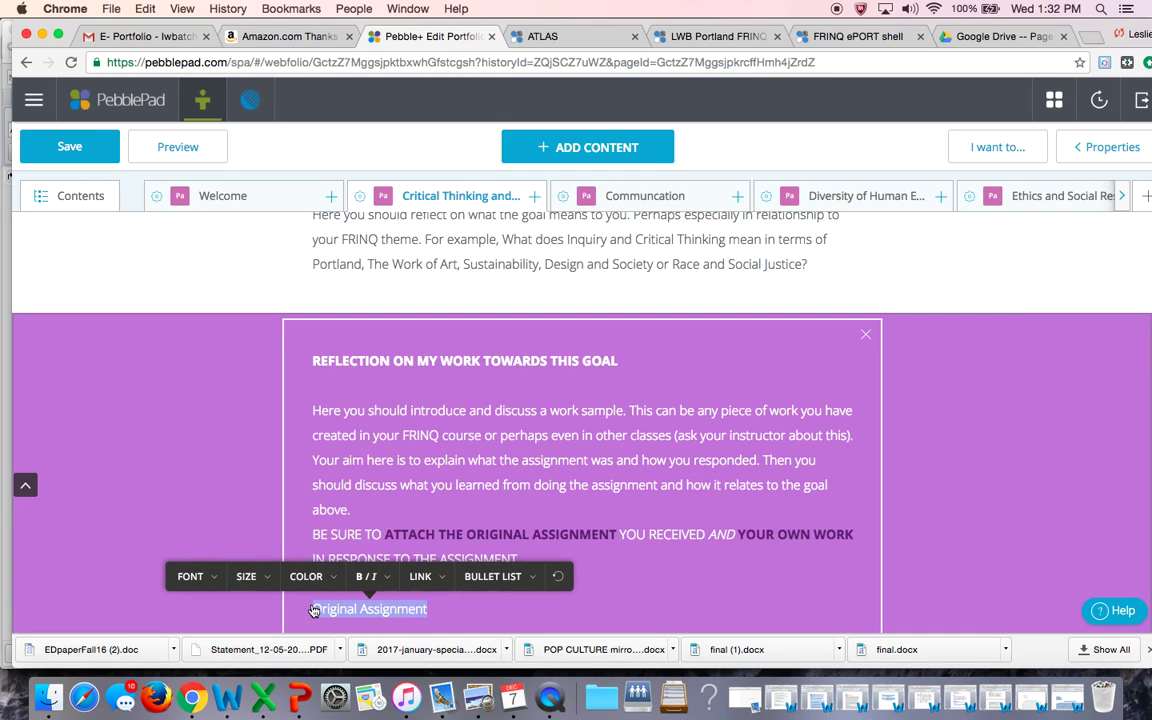
{"action": "left_click", "coordinate": [360, 578]}
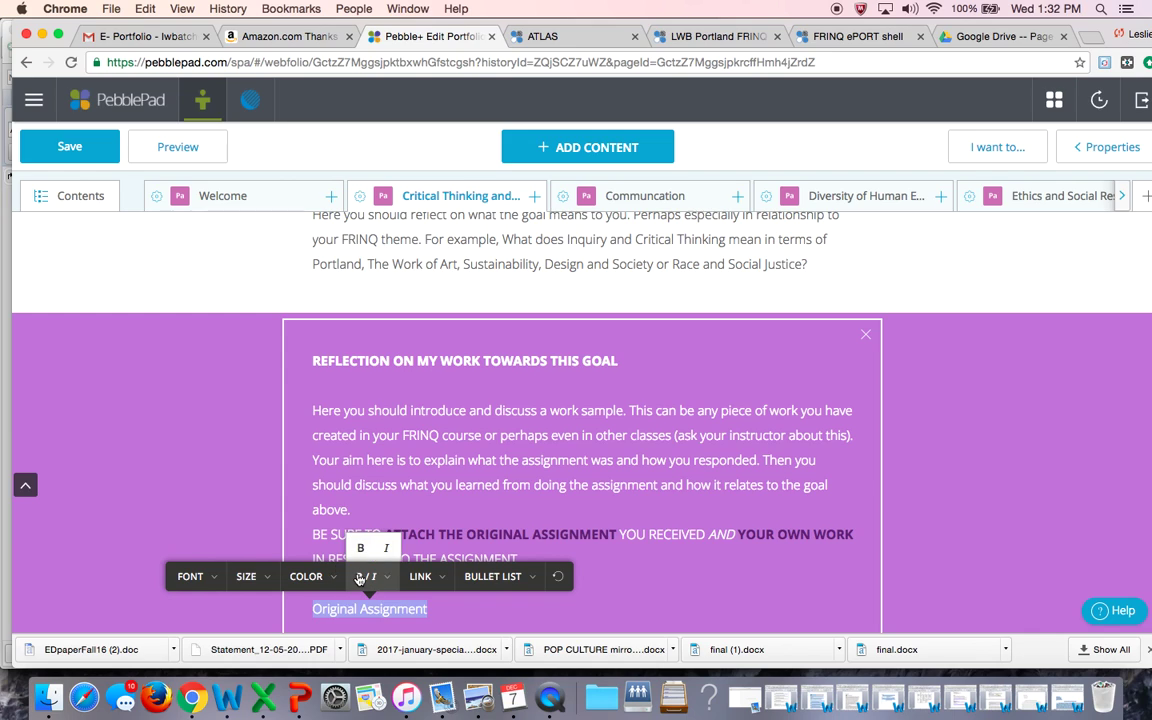
{"action": "left_click", "coordinate": [368, 548]}
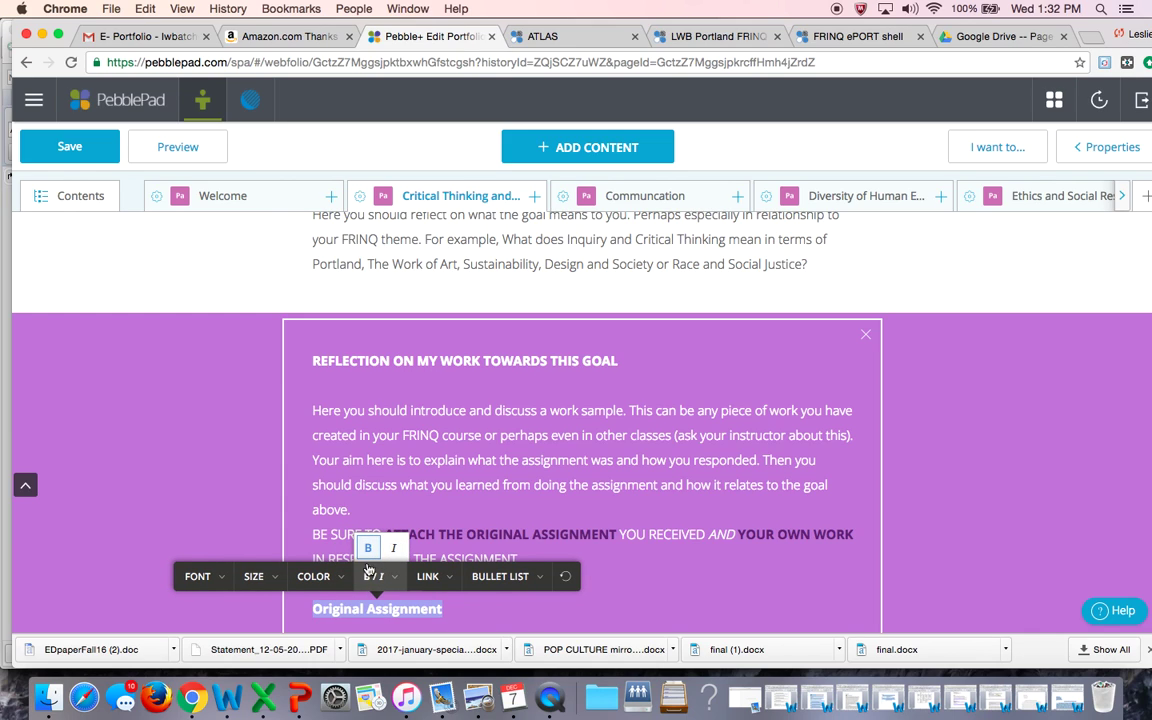
{"action": "left_click", "coordinate": [198, 576]}
{"action": "left_click", "coordinate": [208, 494]}
{"action": "left_click", "coordinate": [427, 397]}
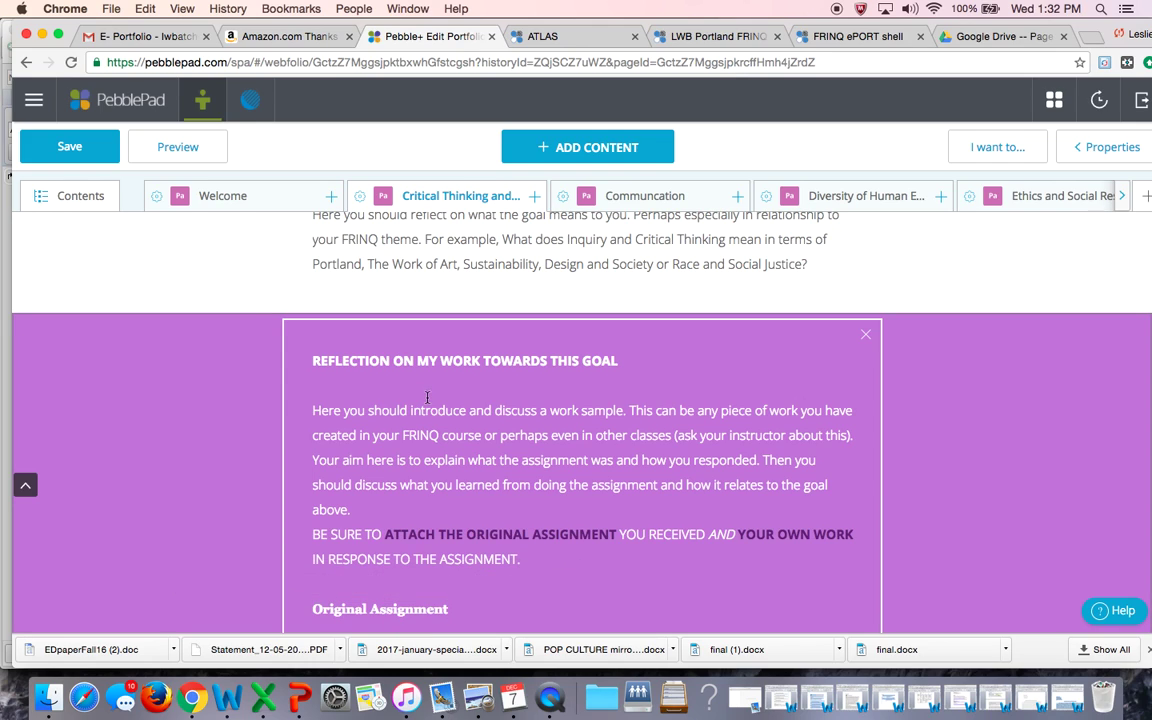
- Link the "Original Assignment" text to the asset EDpaperFall16.doc, found by searching the assets for "Edpaper"
{"action": "left_click", "coordinate": [452, 608]}
{"action": "left_click_drag", "start_coordinate": [452, 608], "coordinate": [318, 608]}
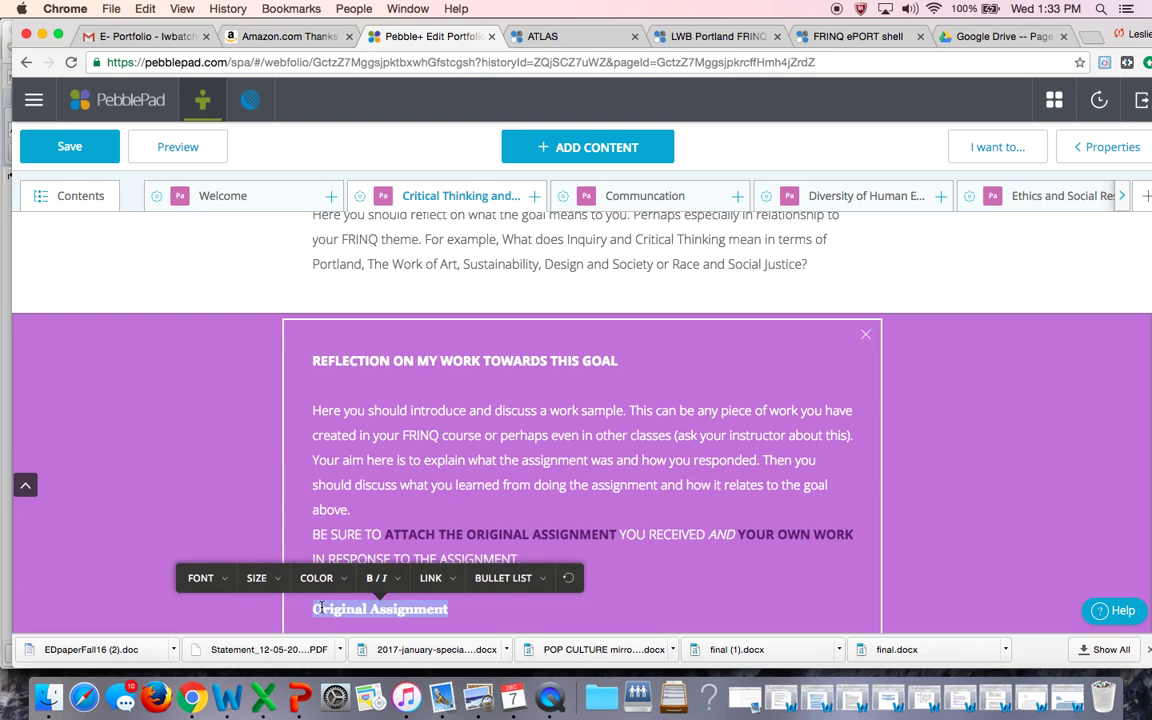
{"action": "left_click", "coordinate": [452, 577]}
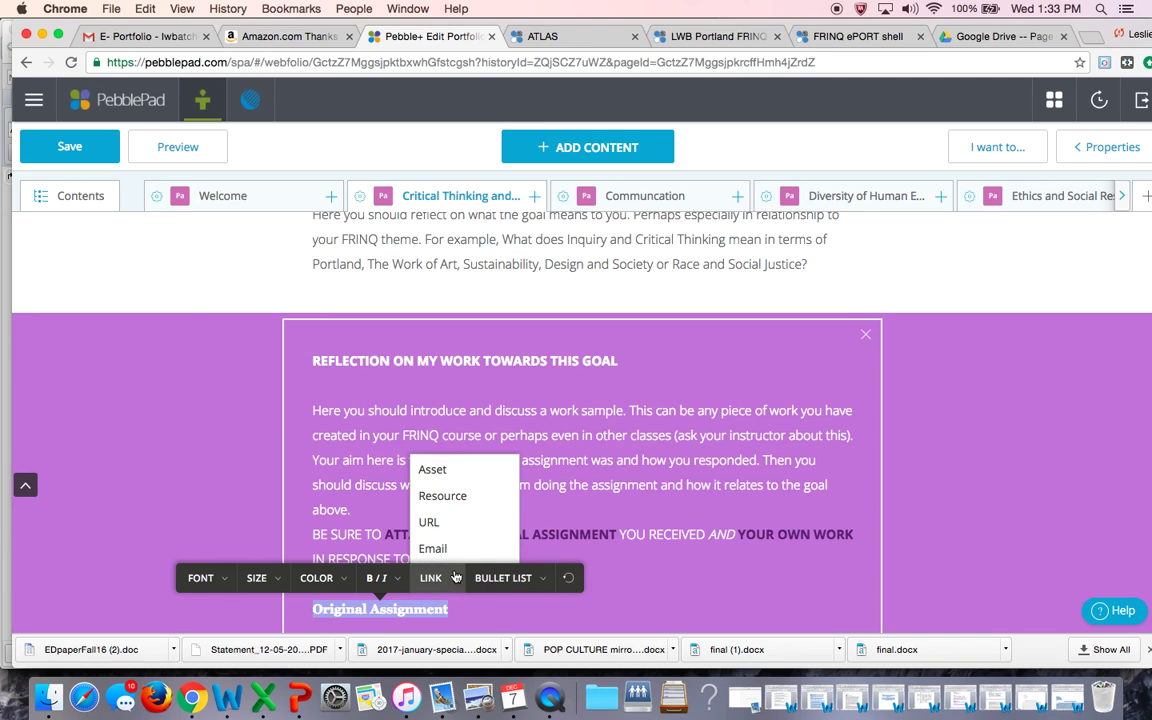
{"action": "left_click", "coordinate": [434, 469]}
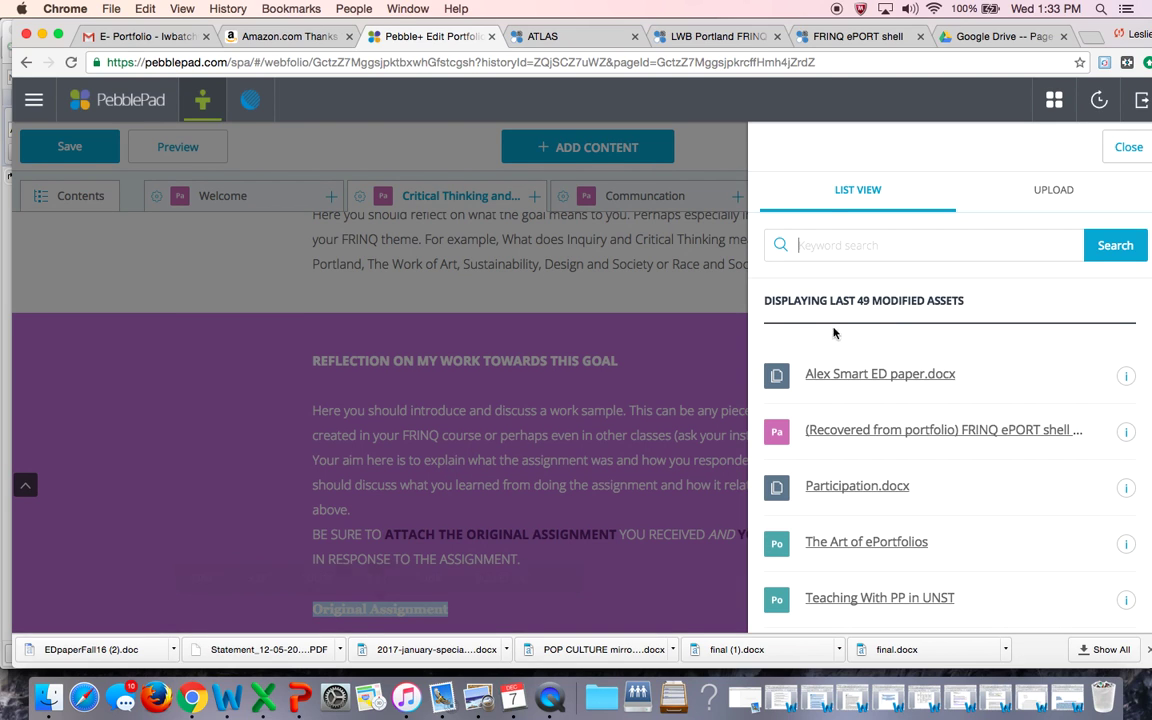
{"action": "left_click", "coordinate": [818, 244]}
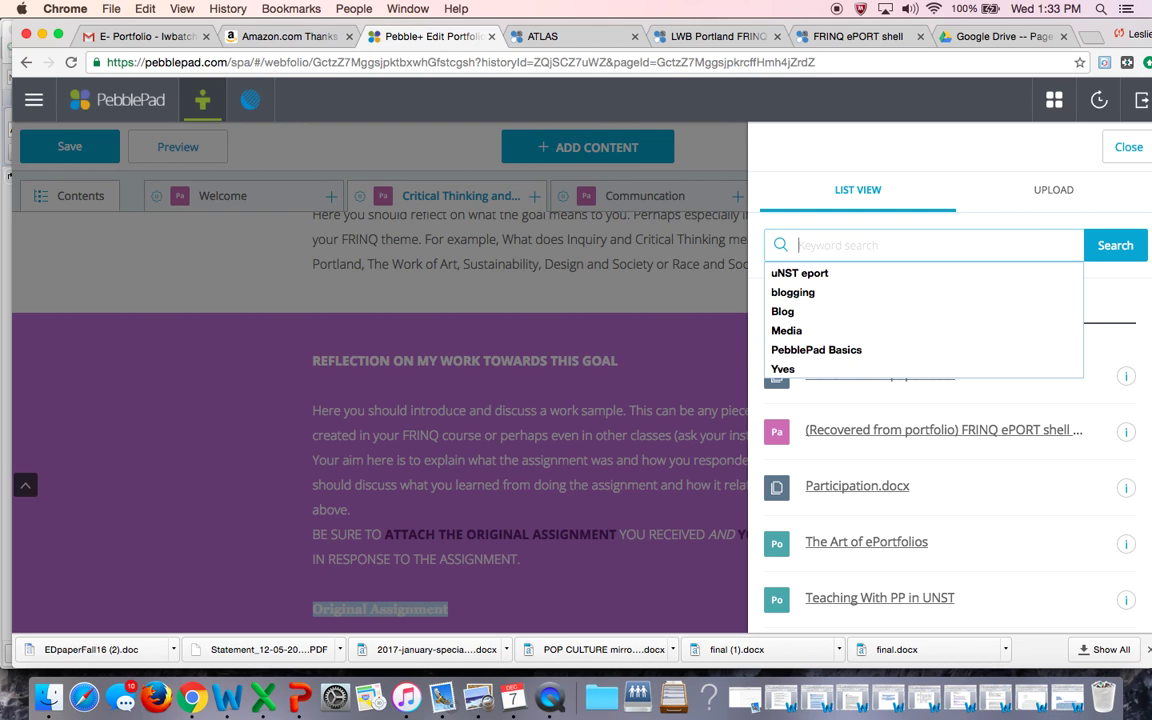
{"action": "type", "text": "Edpaper"}
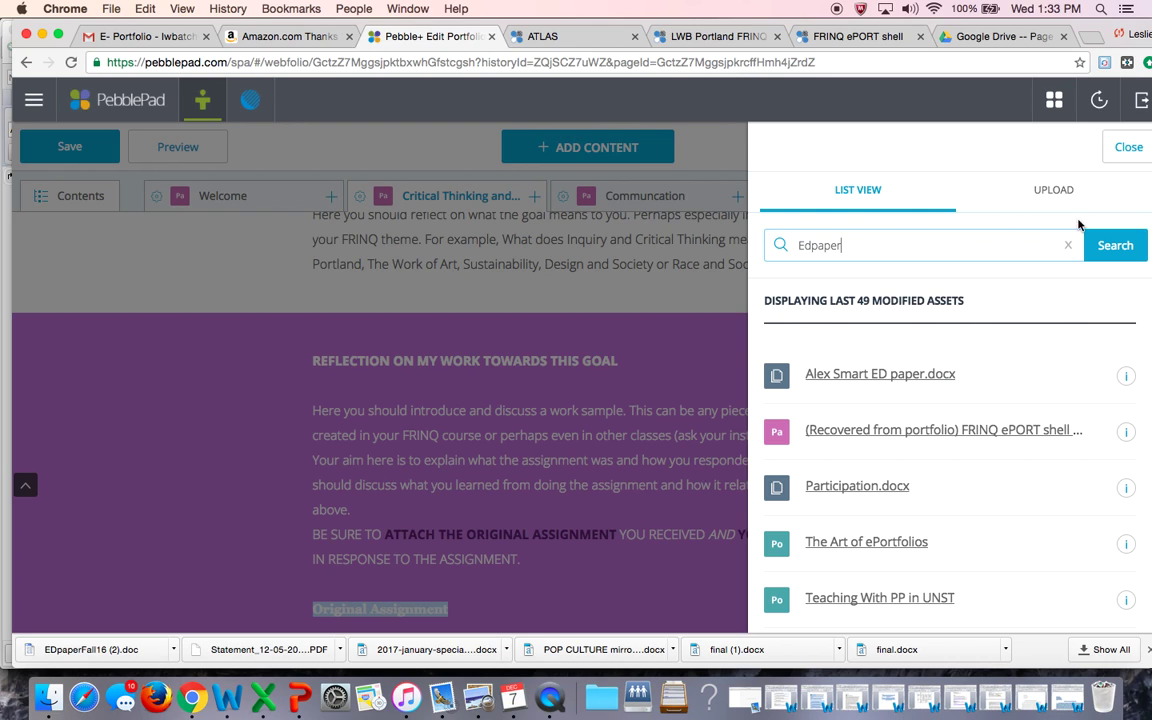
{"action": "key", "text": "Return"}
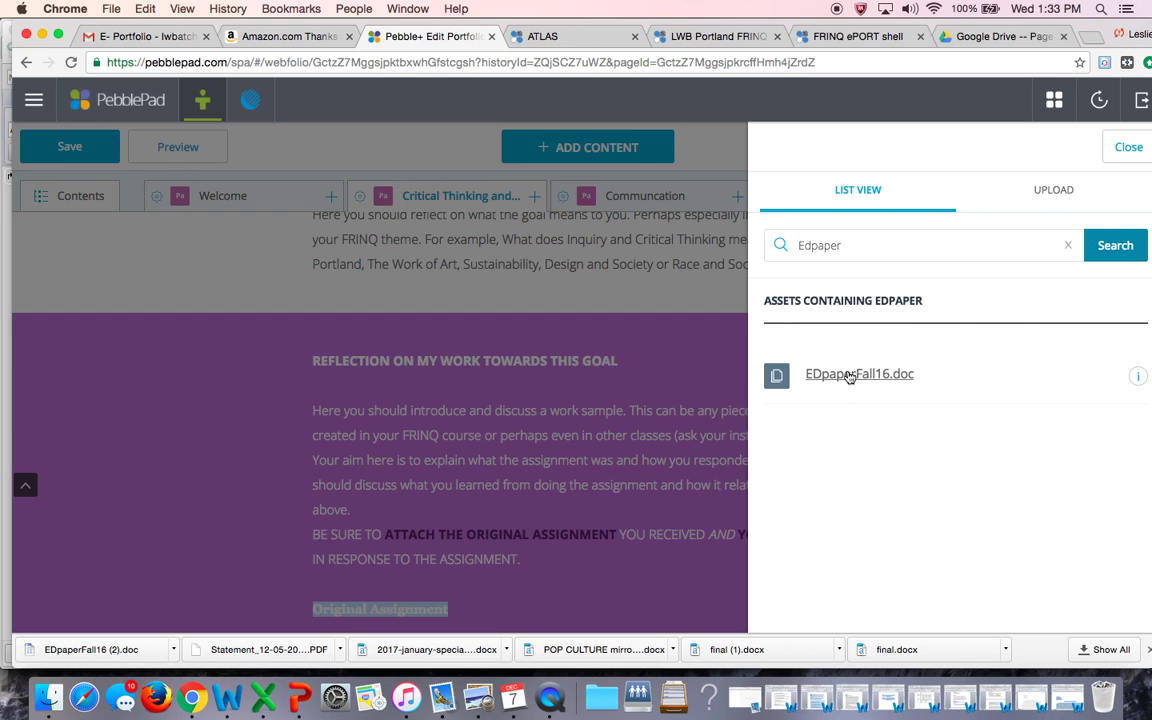
{"action": "left_click", "coordinate": [797, 374]}
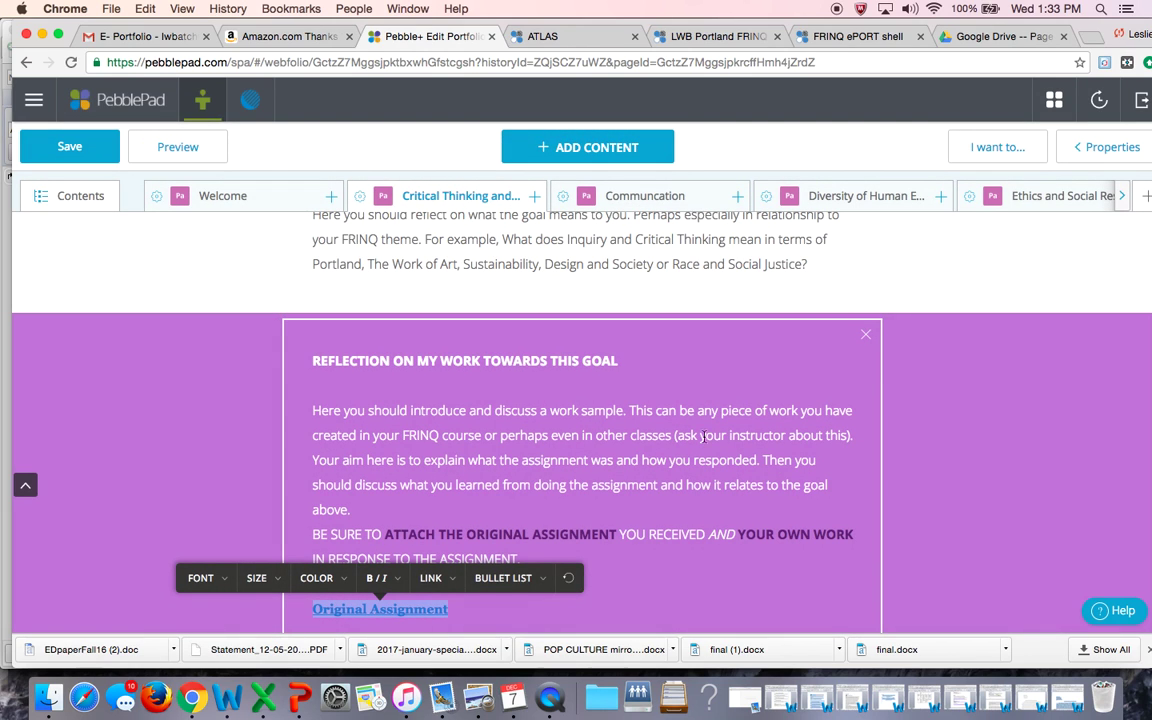
- Add the line "Education Paper" below the "Original Assignment" link, leaving a blank line between them
{"action": "left_click", "coordinate": [503, 608]}
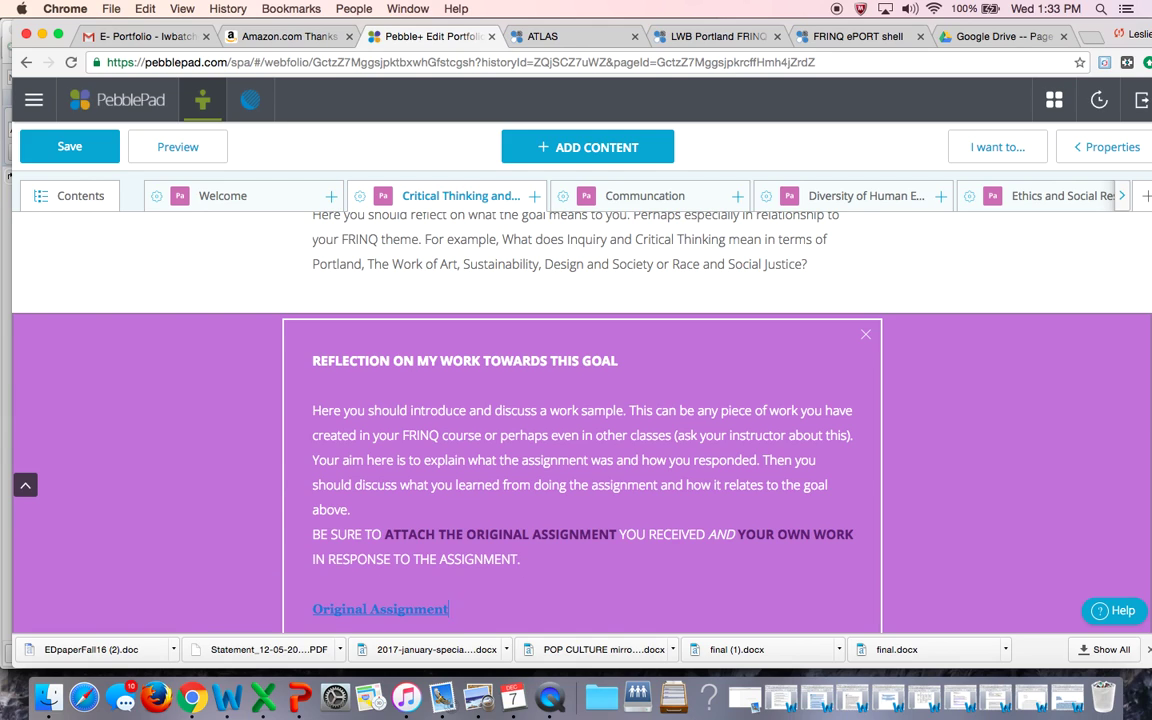
{"action": "key", "text": "Return"}
{"action": "key", "text": "Return"}
{"action": "type", "text": "Edcua"}
{"action": "key", "text": "BackSpace"}
{"action": "key", "text": "BackSpace"}
{"action": "key", "text": "BackSpace"}
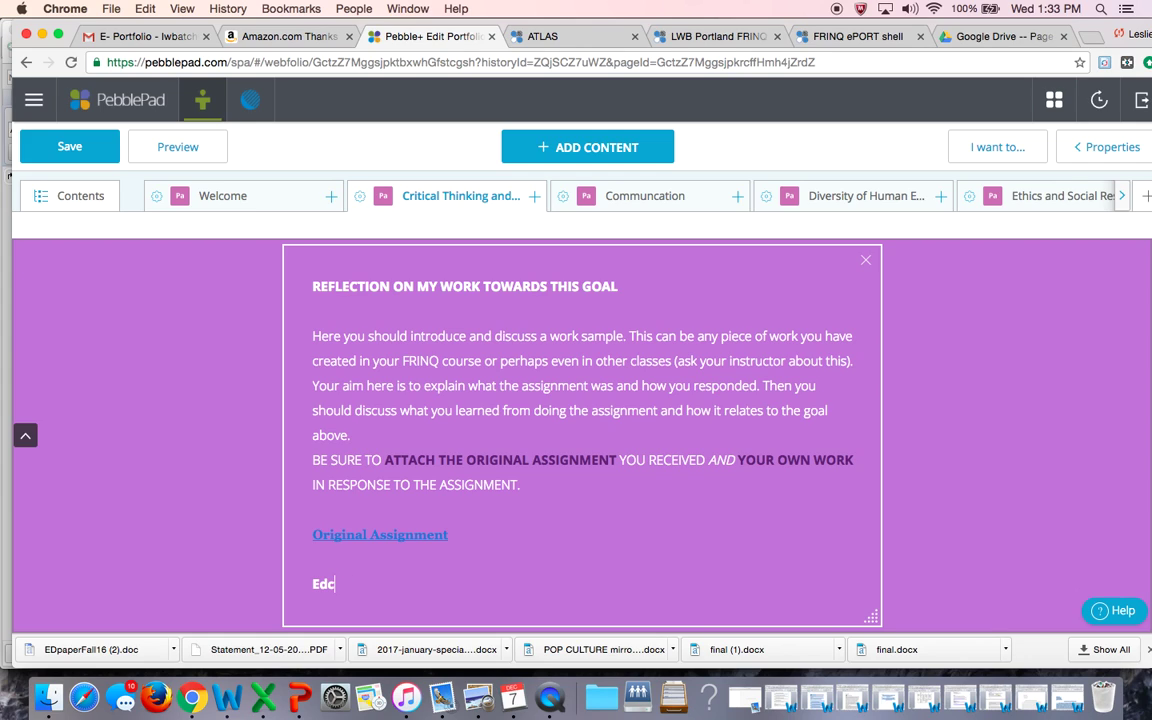
{"action": "type", "text": "ucation Paper"}
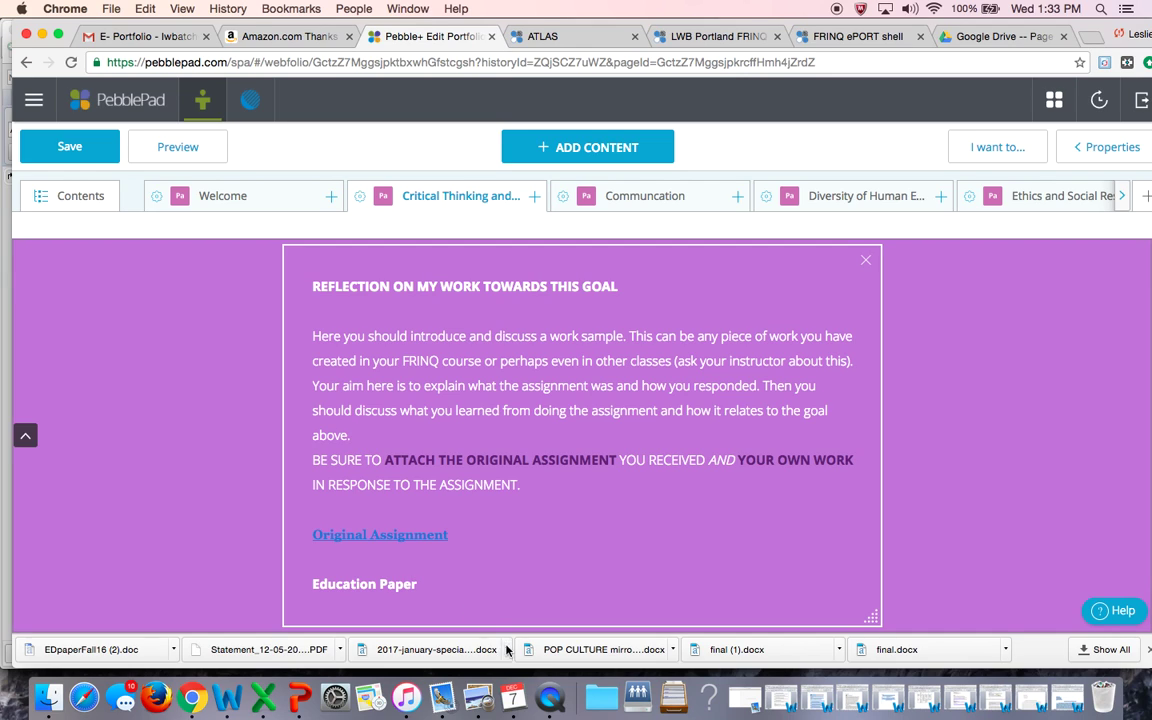
- Link the "Education Paper" text to the student's ED paper .docx asset and start a new line below it
{"action": "left_click_drag", "start_coordinate": [424, 591], "coordinate": [314, 586]}
{"action": "left_click", "coordinate": [414, 551]}
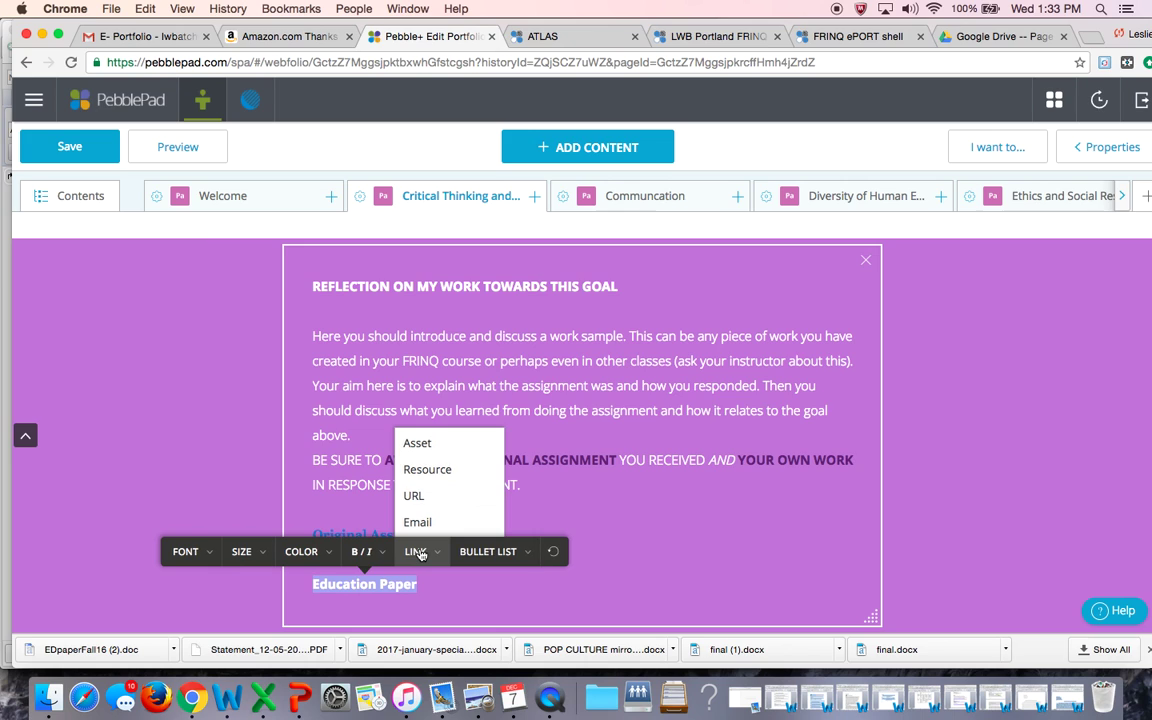
{"action": "left_click", "coordinate": [418, 443]}
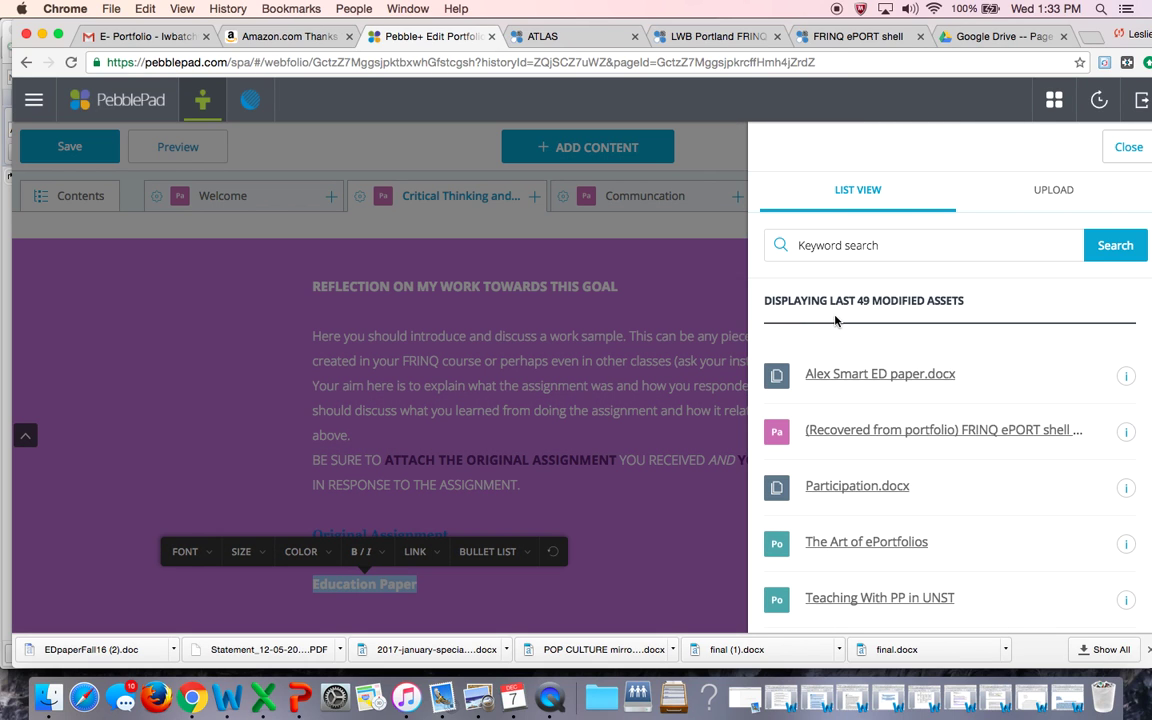
{"action": "left_click", "coordinate": [911, 378]}
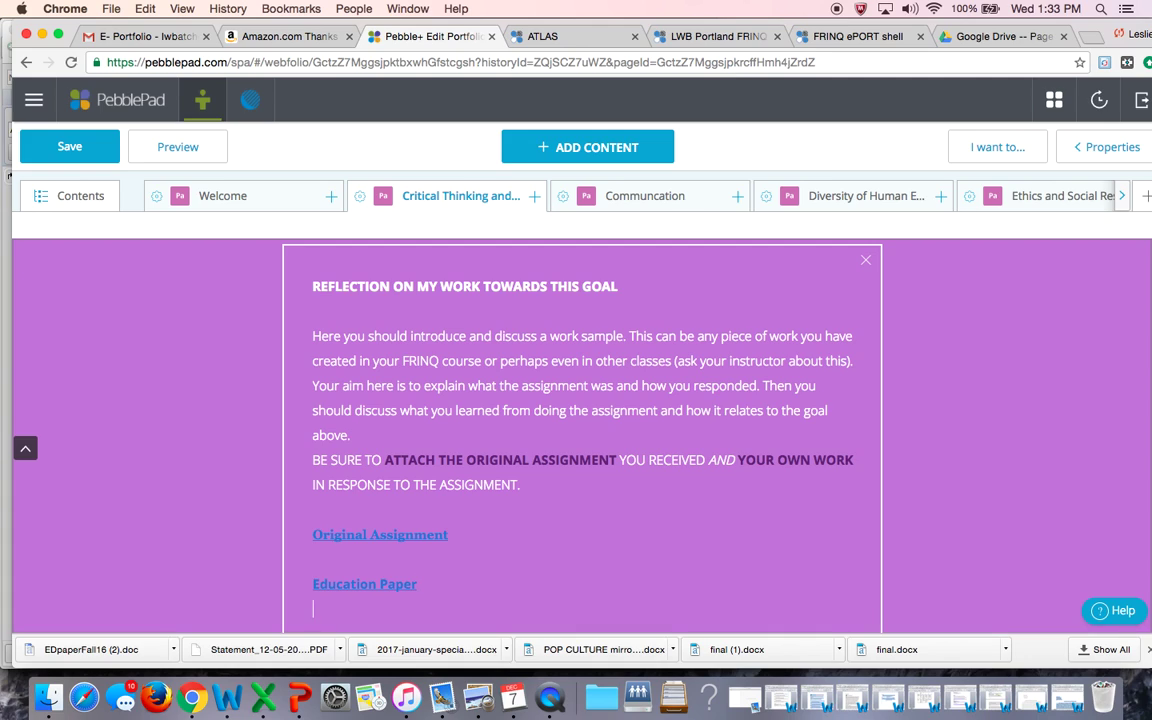
{"action": "key", "text": "Return"}
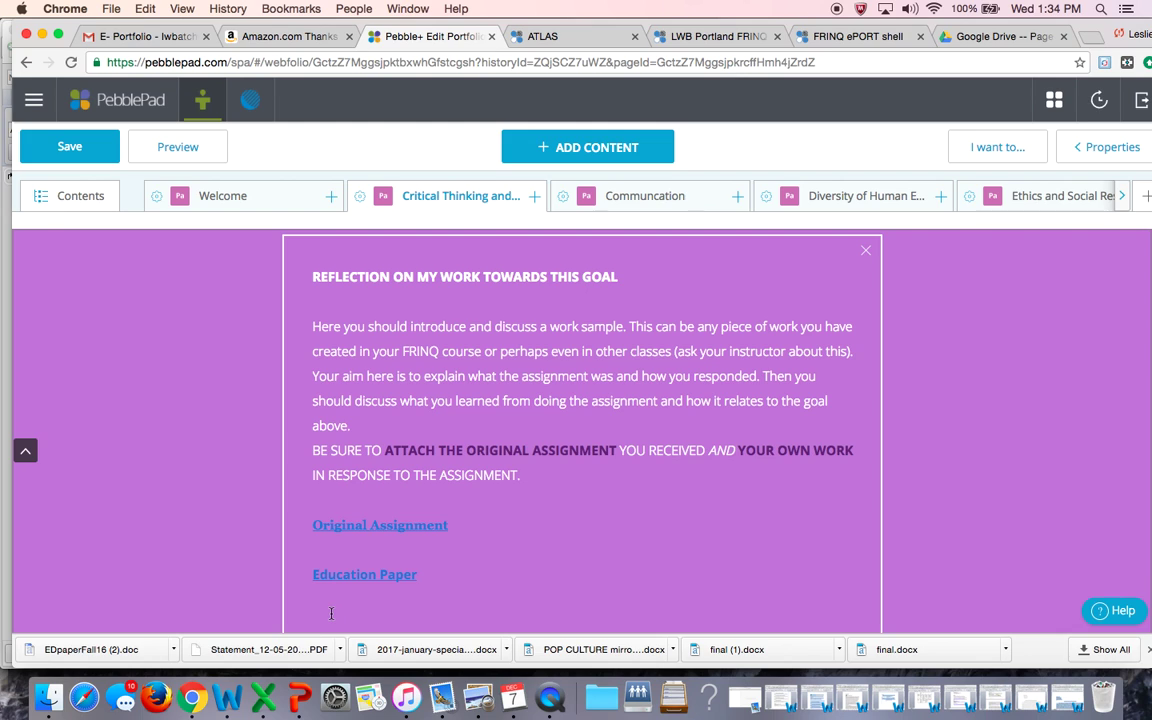
- Switch to Word, open the student's ED paper from the recent documents, and copy its entire text
{"action": "left_click", "coordinate": [227, 696]}
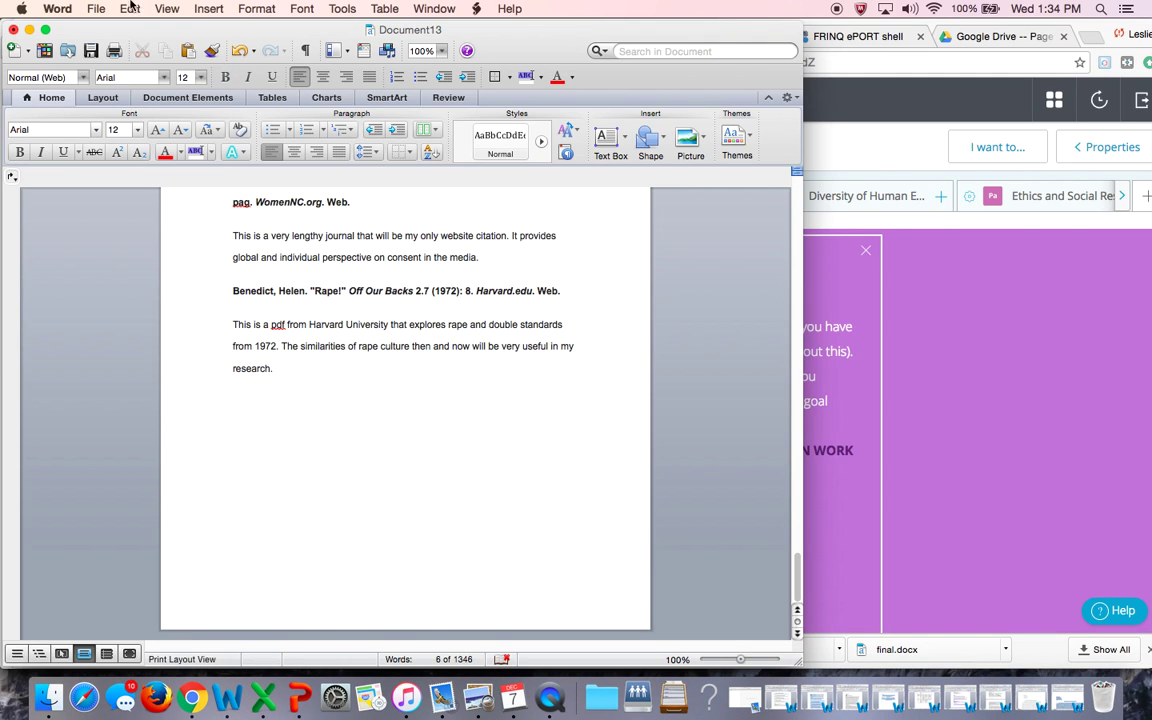
{"action": "left_click", "coordinate": [94, 8]}
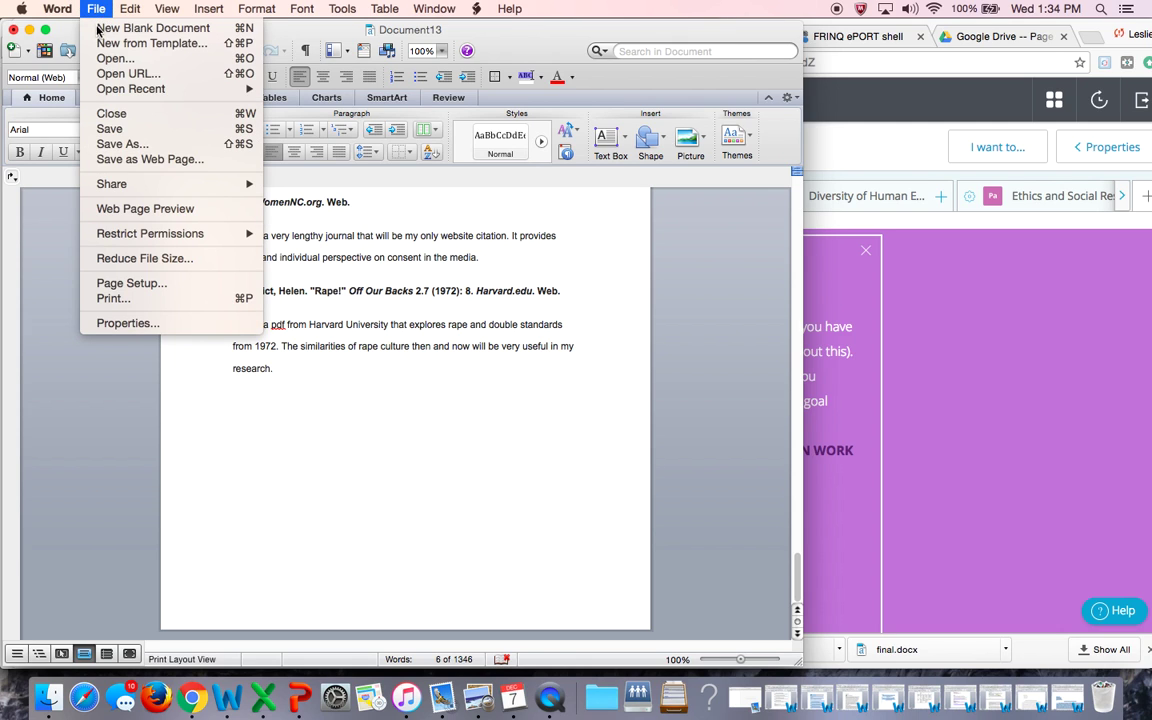
{"action": "mouse_move", "coordinate": [98, 89]}
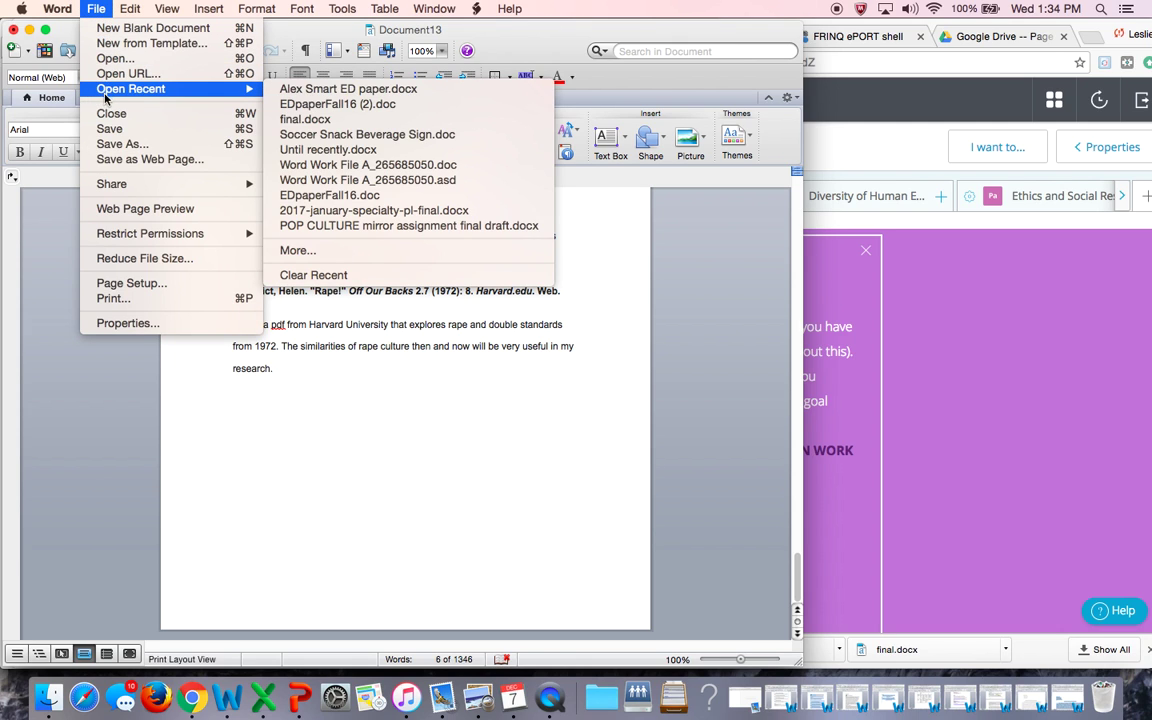
{"action": "left_click", "coordinate": [322, 92]}
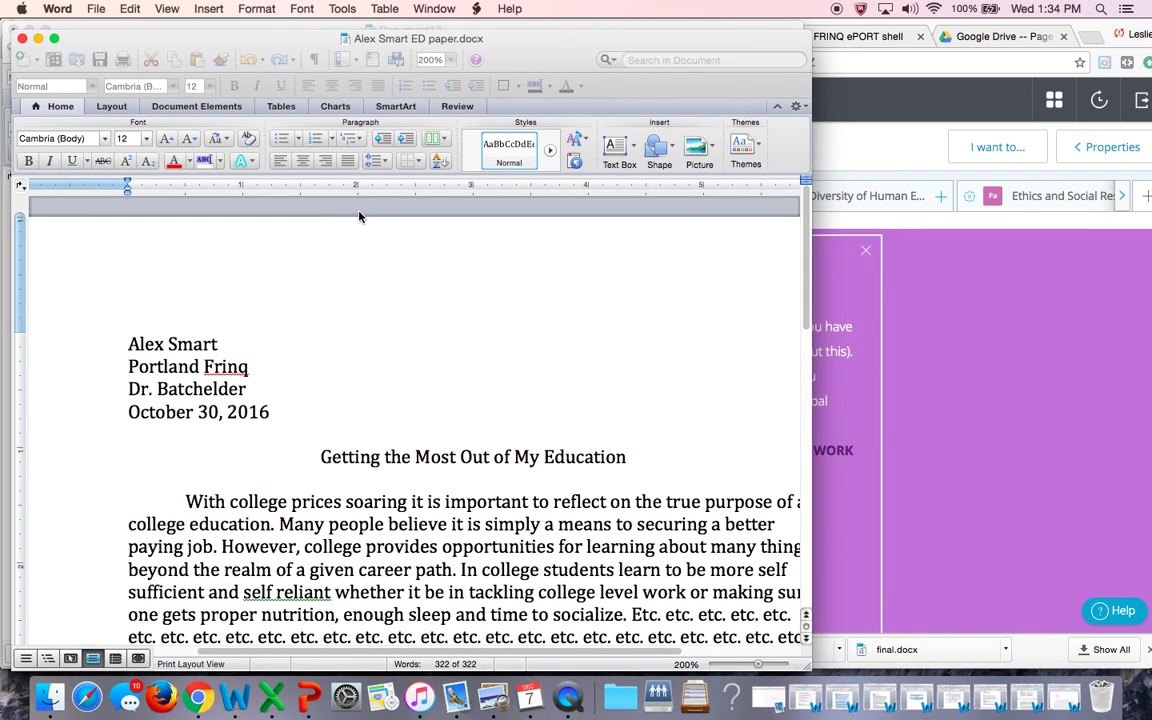
{"action": "key", "text": "super+a"}
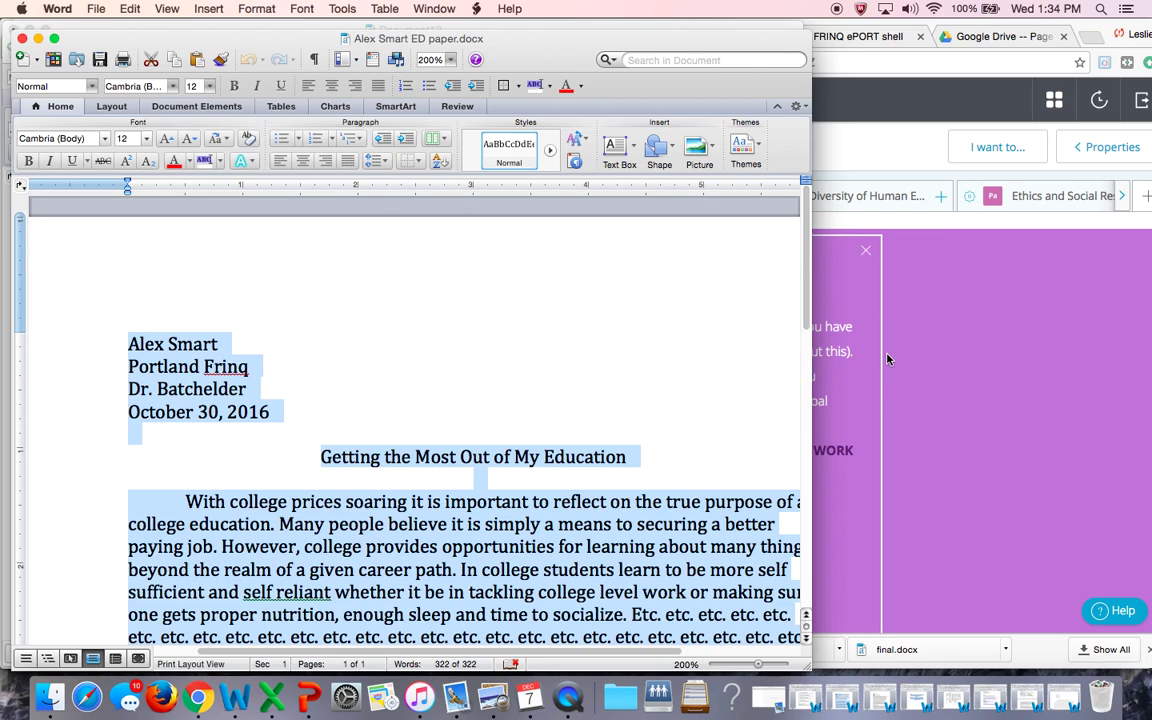
- Return to PebblePad in Chrome and paste the paper's text below the "Education Paper" link
{"action": "left_click", "coordinate": [964, 321]}
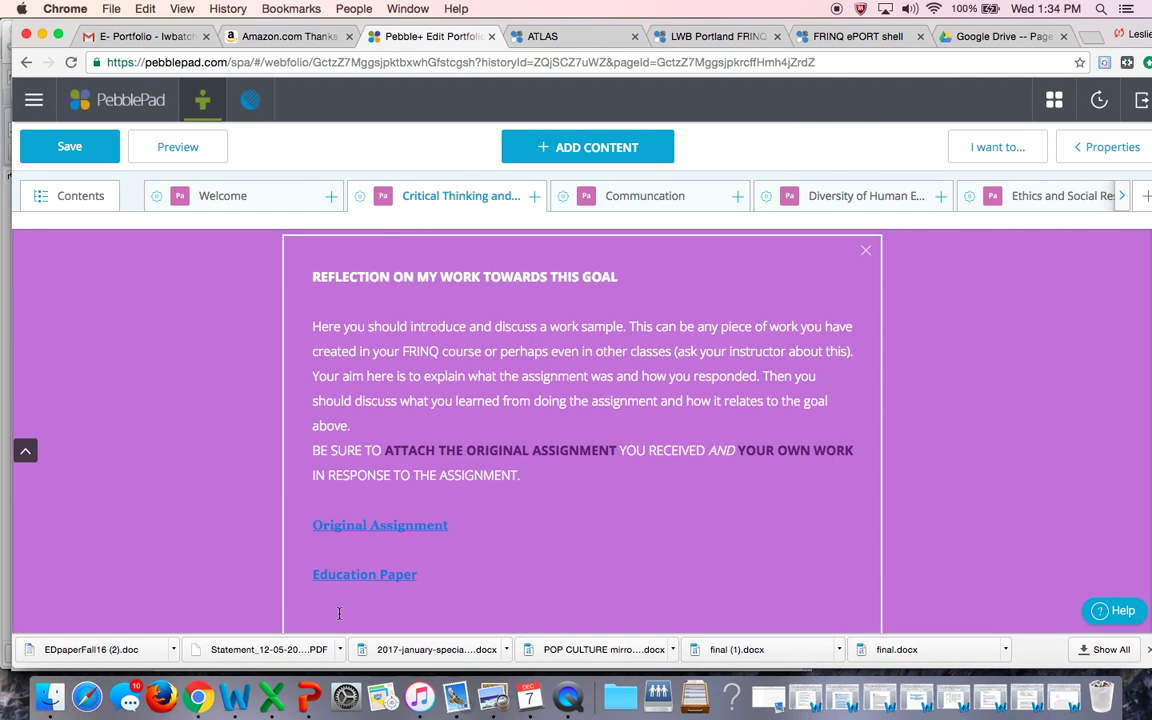
{"action": "key", "text": "super+v"}
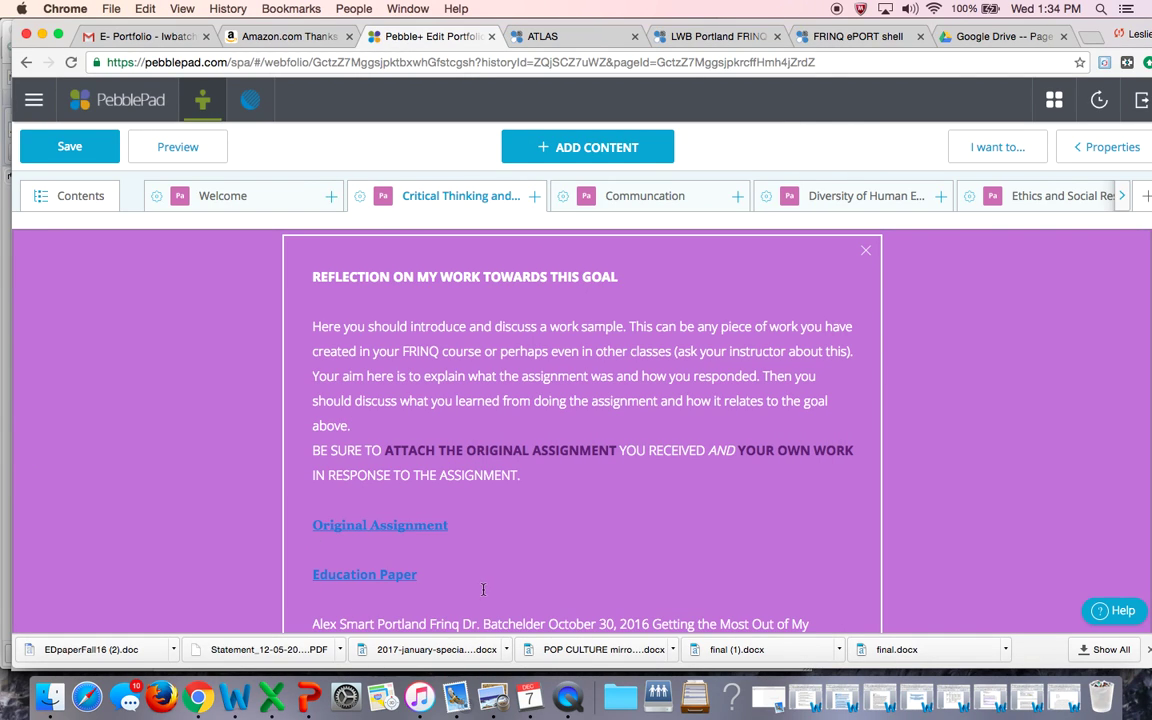
{"action": "scroll", "coordinate": [483, 590], "scroll_direction": "down", "scroll_amount": 5}
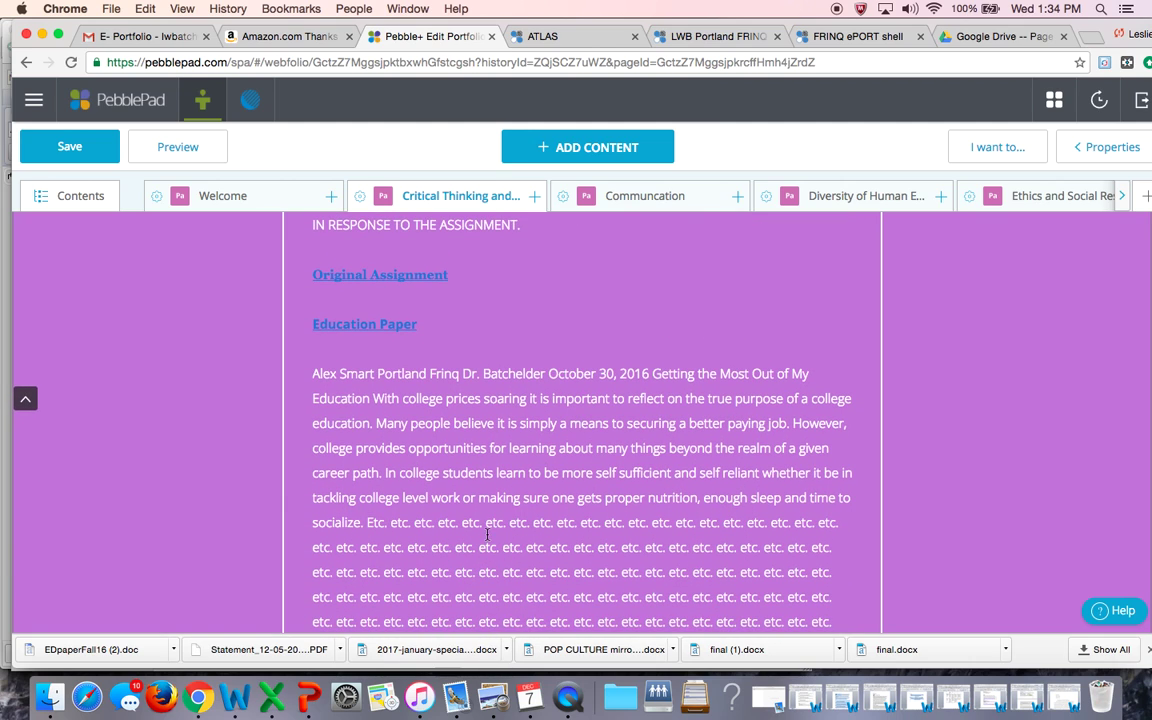
- Split the pasted paper's heading into separate lines for student name, course, instructor and date, adding a blank line after the date
{"action": "left_click", "coordinate": [377, 374]}
{"action": "key", "text": "Return"}
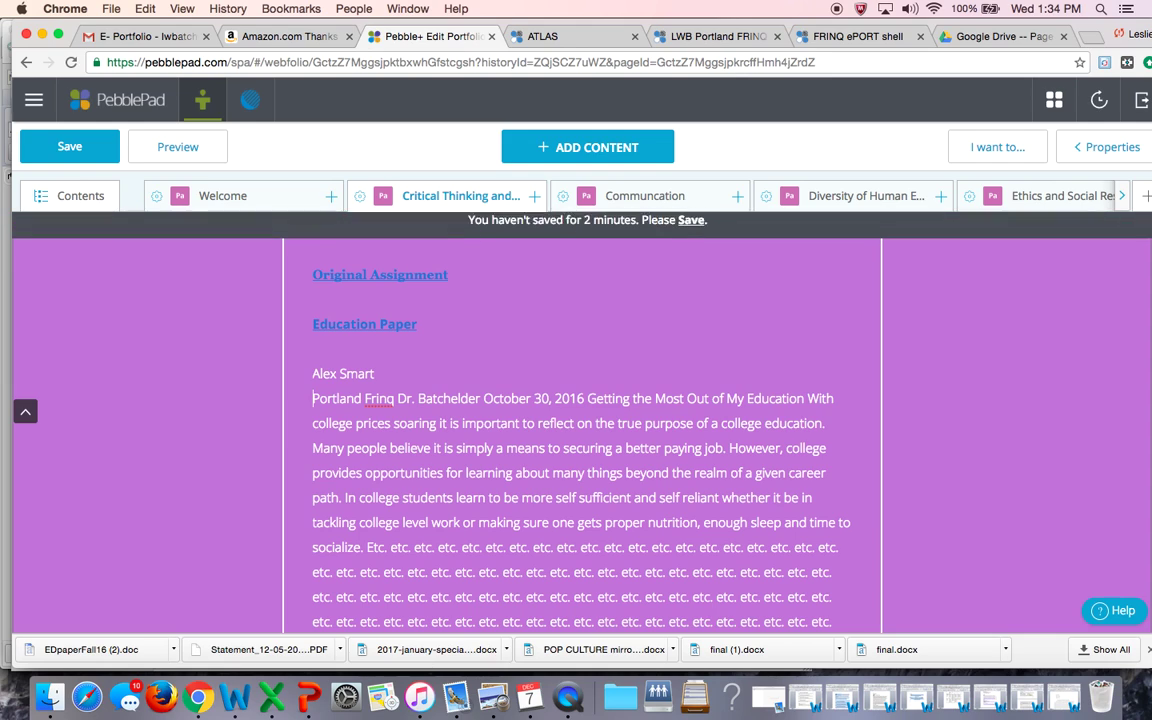
{"action": "left_click", "coordinate": [398, 398]}
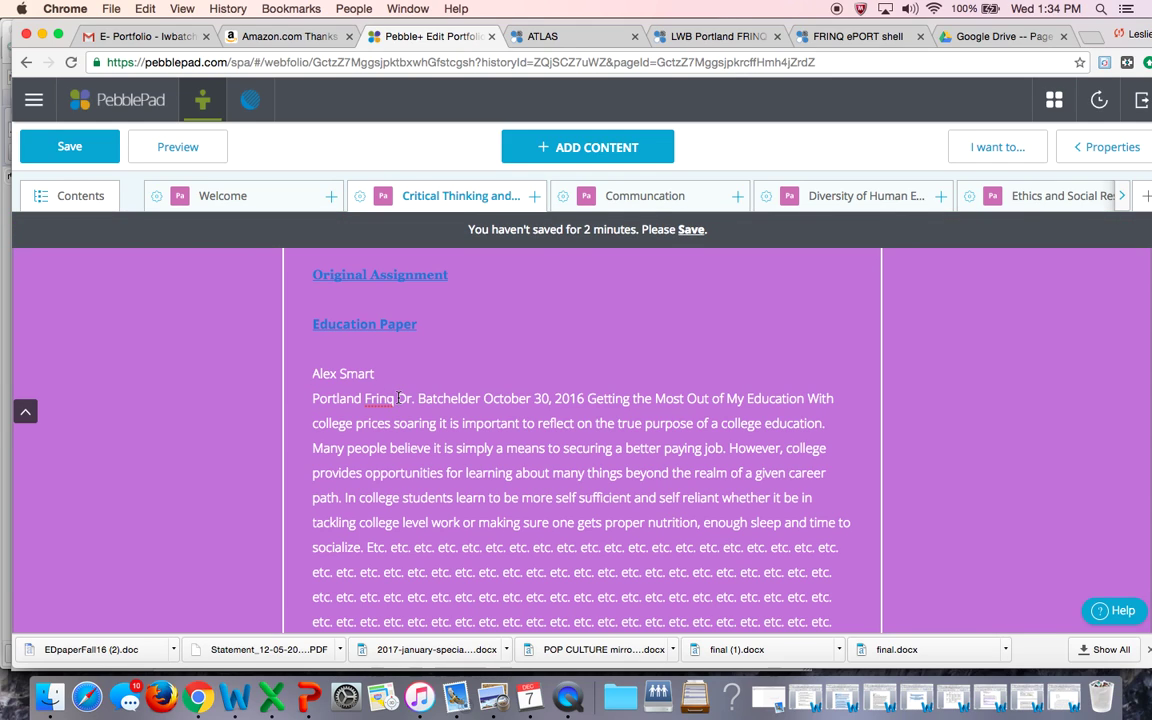
{"action": "key", "text": "Return"}
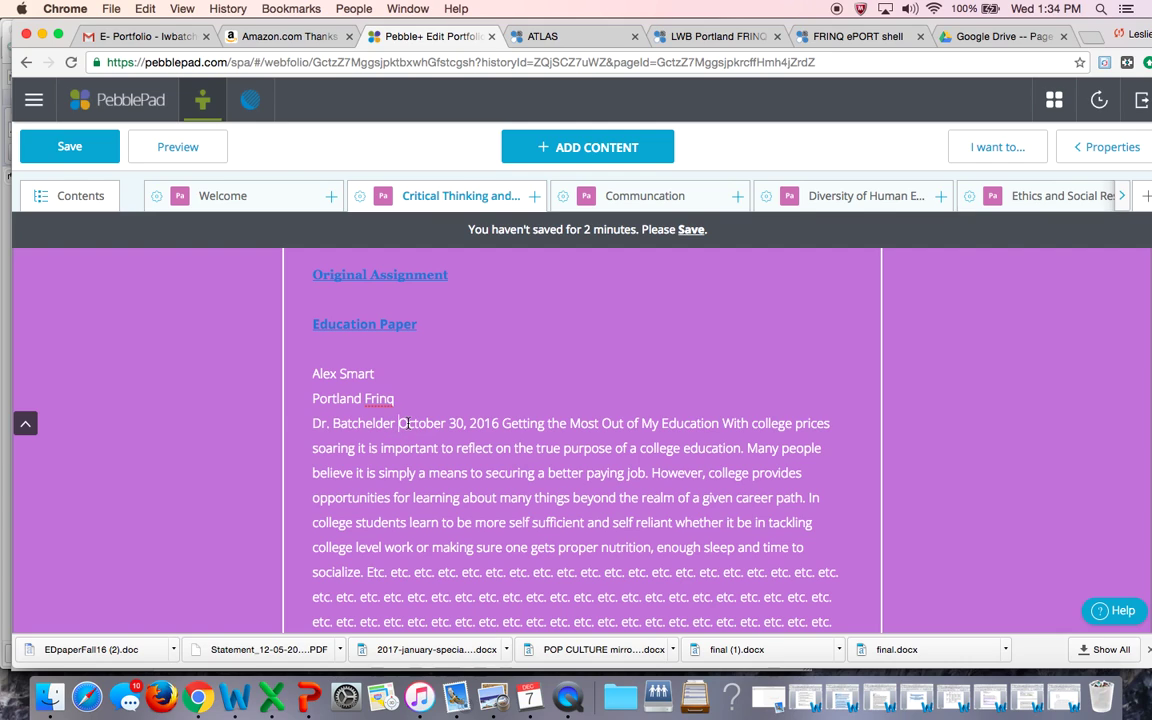
{"action": "key", "text": "Return"}
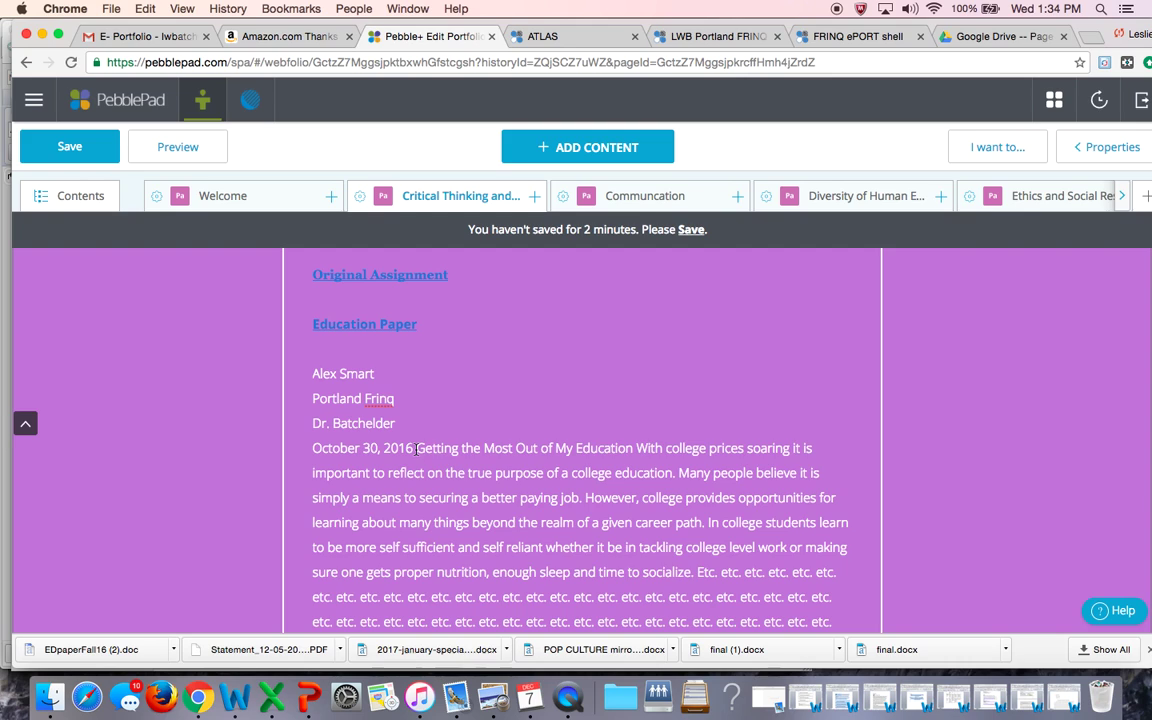
{"action": "left_click", "coordinate": [416, 448]}
{"action": "key", "text": "Return"}
{"action": "key", "text": "Return"}
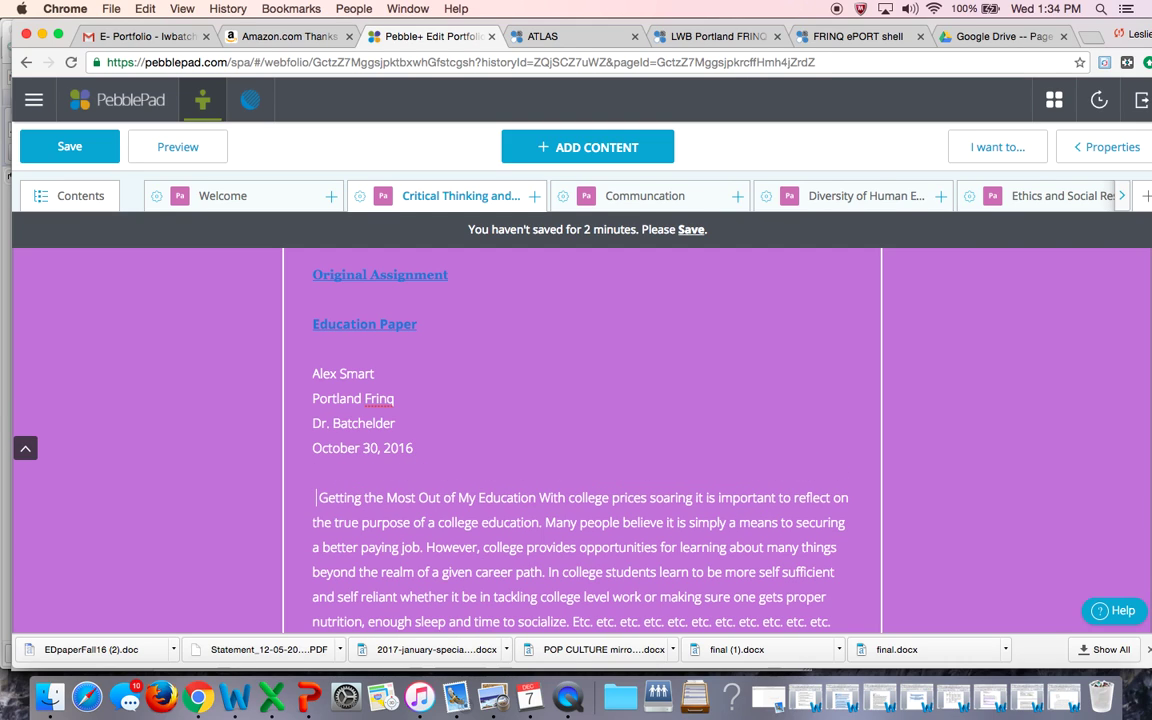
- Indent the title "Getting the Most Out of My Education" toward the center, separate it from the body with a blank line, and indent the first paragraph
{"action": "key", "text": "Tab"}
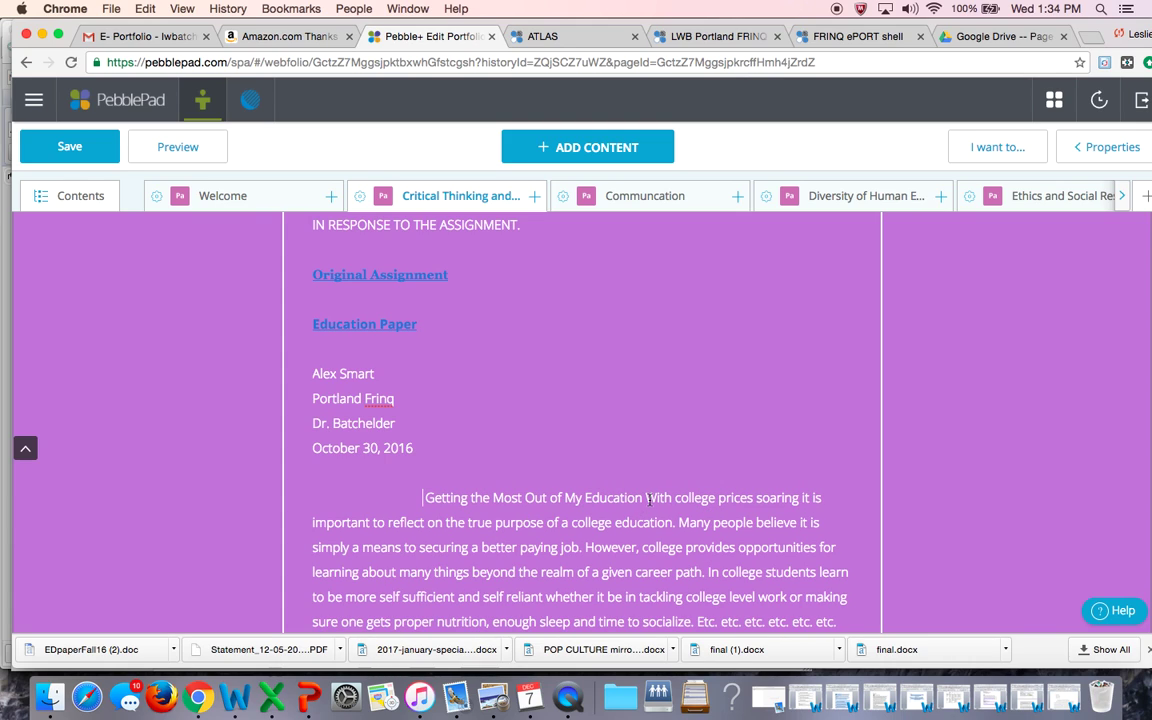
{"action": "left_click", "coordinate": [645, 497]}
{"action": "key", "text": "Return"}
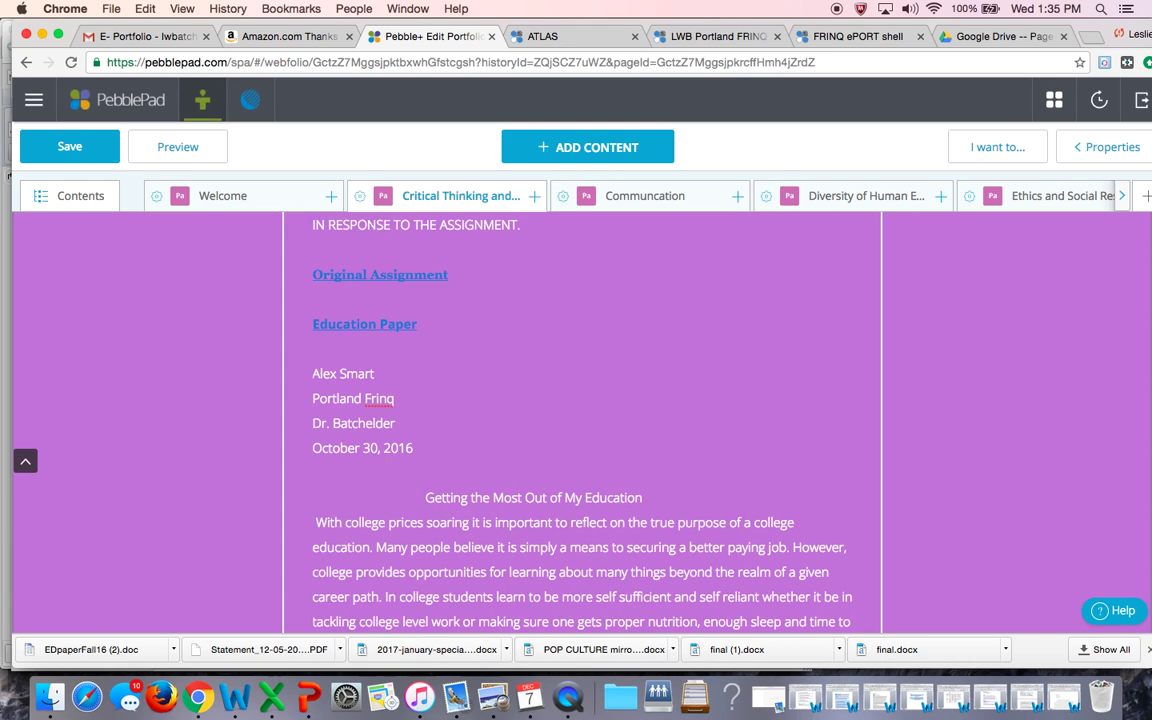
{"action": "key", "text": "Return"}
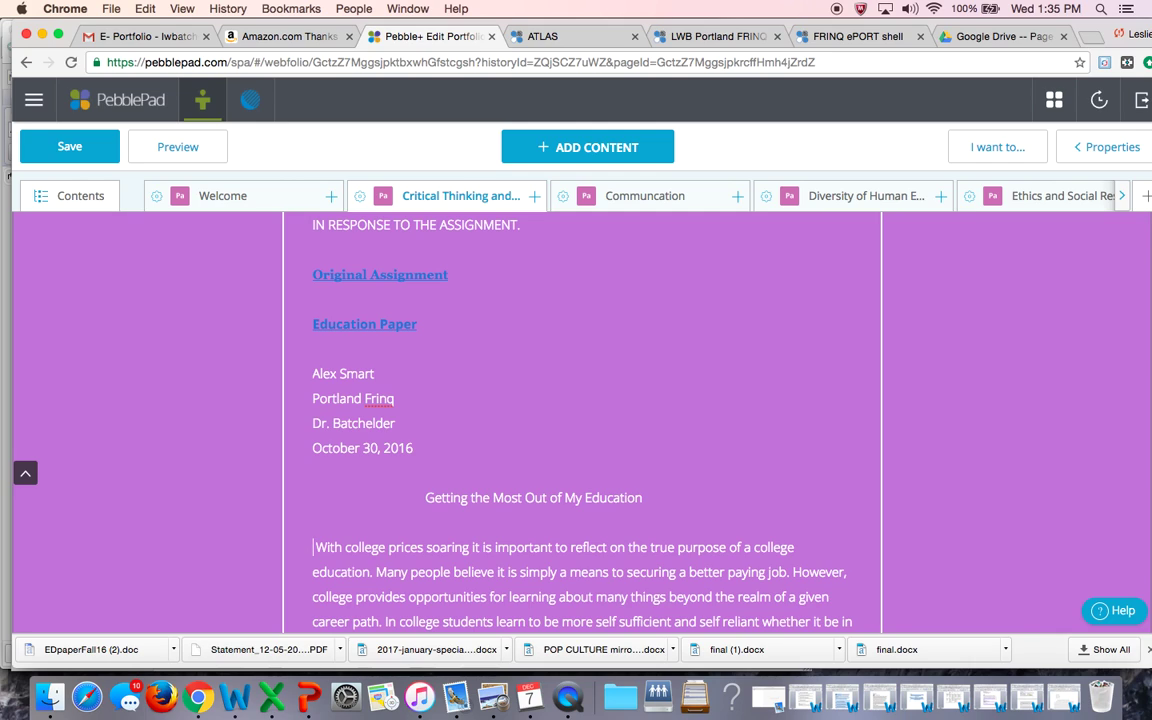
{"action": "key", "text": "Tab"}
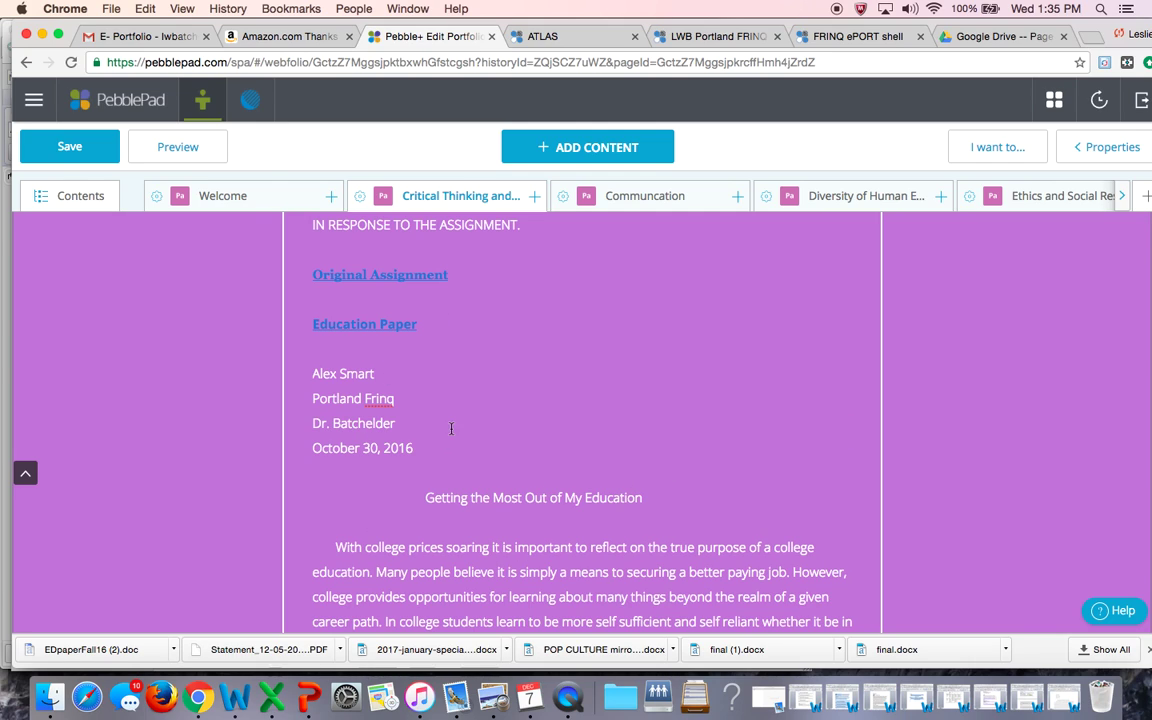
- Review the layout of the pasted paper's heading lines, title and body text
{"action": "scroll", "coordinate": [401, 541], "scroll_direction": "down", "scroll_amount": 8}
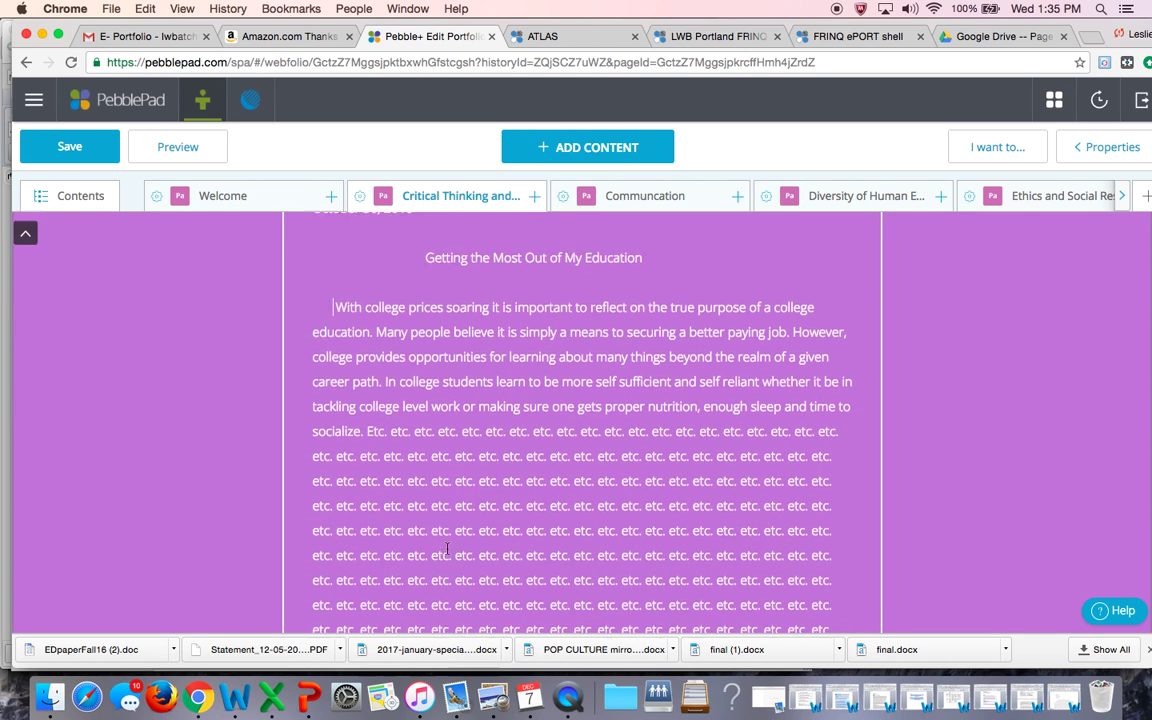
{"action": "scroll", "coordinate": [447, 548], "scroll_direction": "up", "scroll_amount": 6}
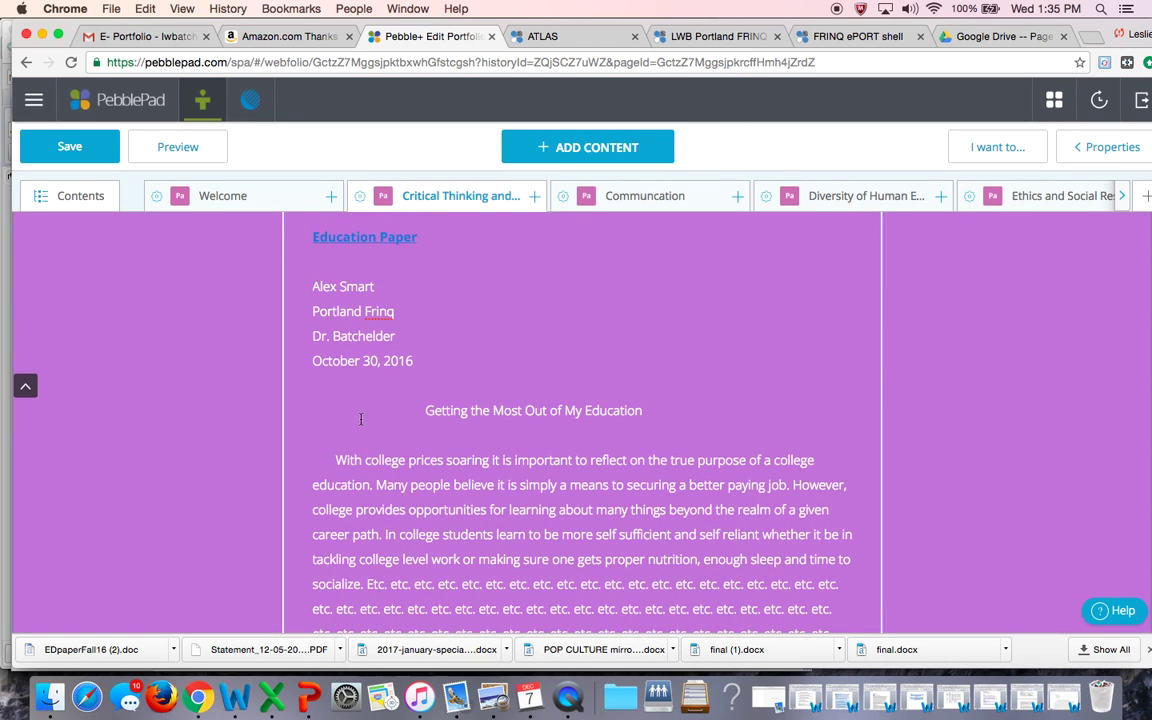
{"action": "left_click_drag", "start_coordinate": [414, 358], "coordinate": [306, 258]}
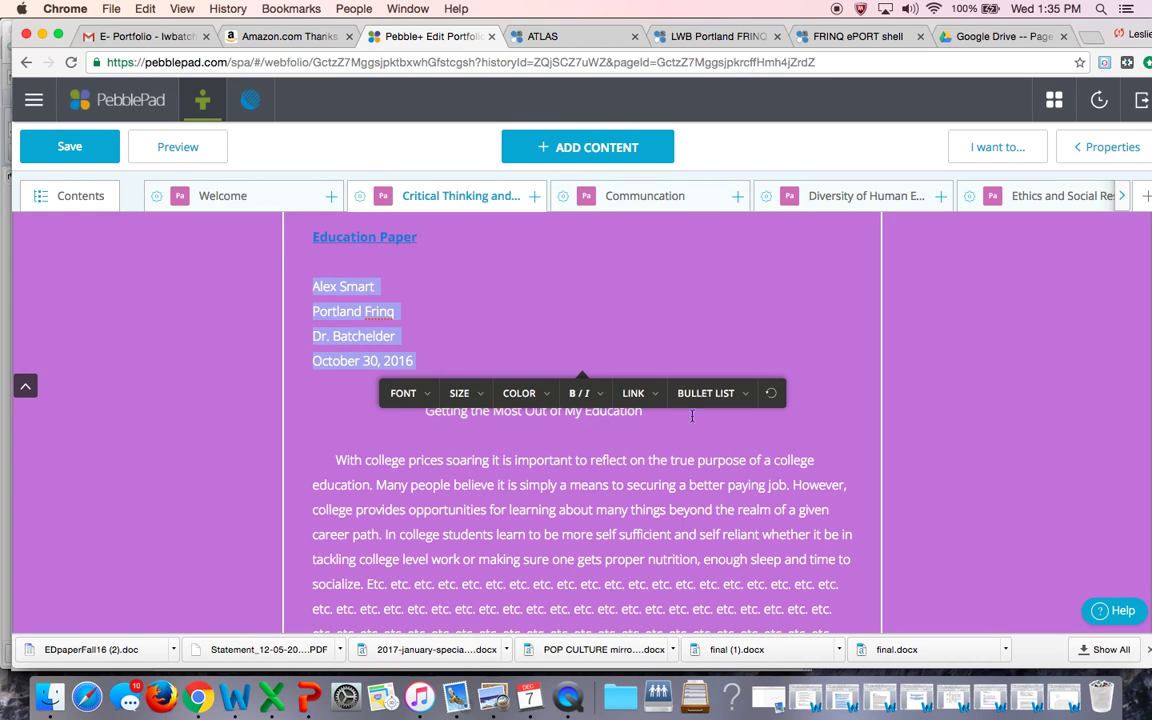
{"action": "left_click", "coordinate": [517, 291]}
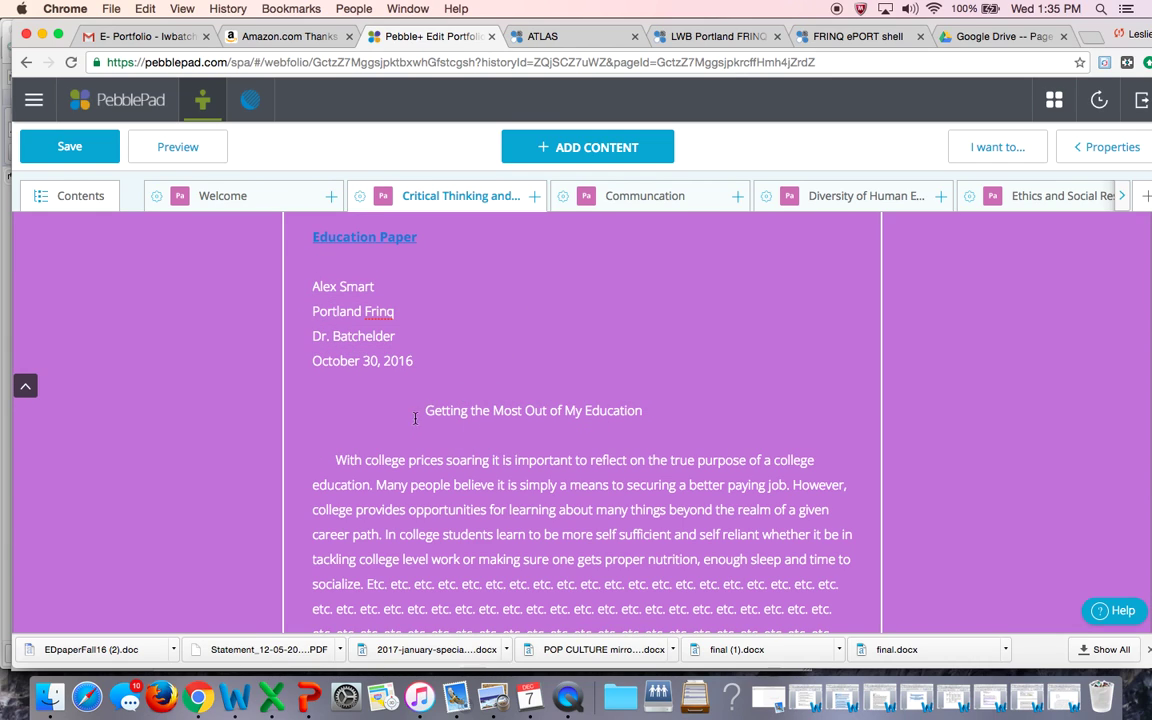
{"action": "left_click_drag", "start_coordinate": [424, 410], "coordinate": [656, 410]}
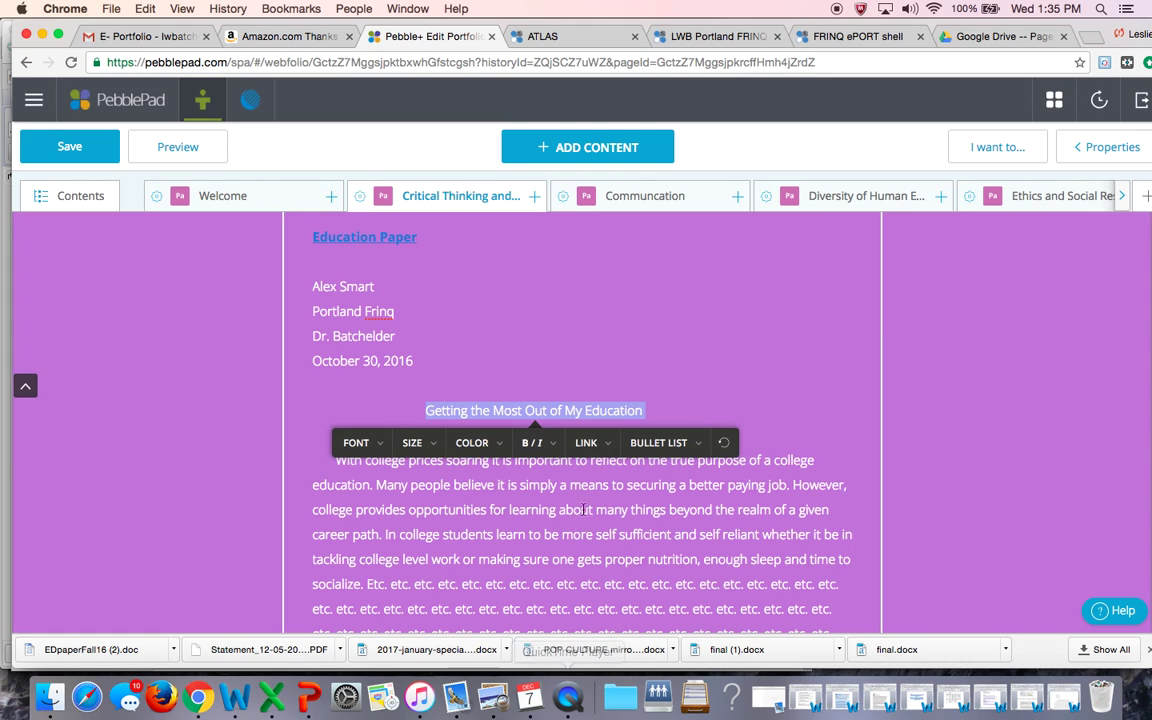
{"action": "left_click", "coordinate": [644, 514]}
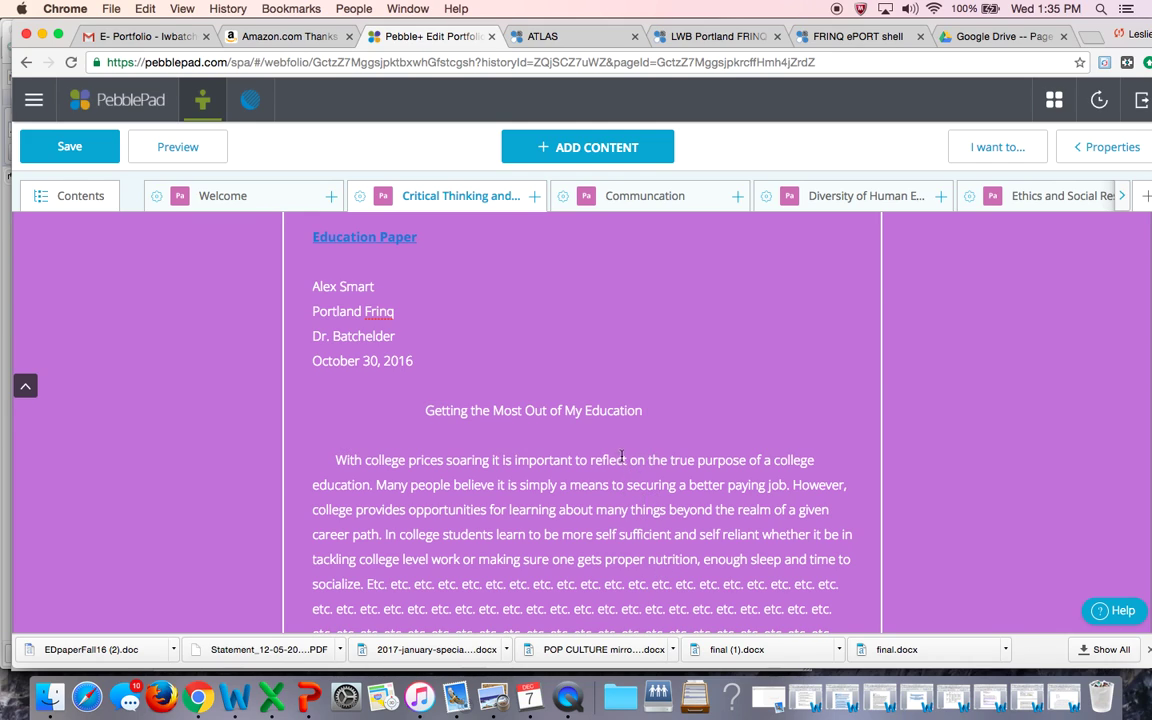
{"action": "scroll", "coordinate": [620, 498], "scroll_direction": "up", "scroll_amount": 5}
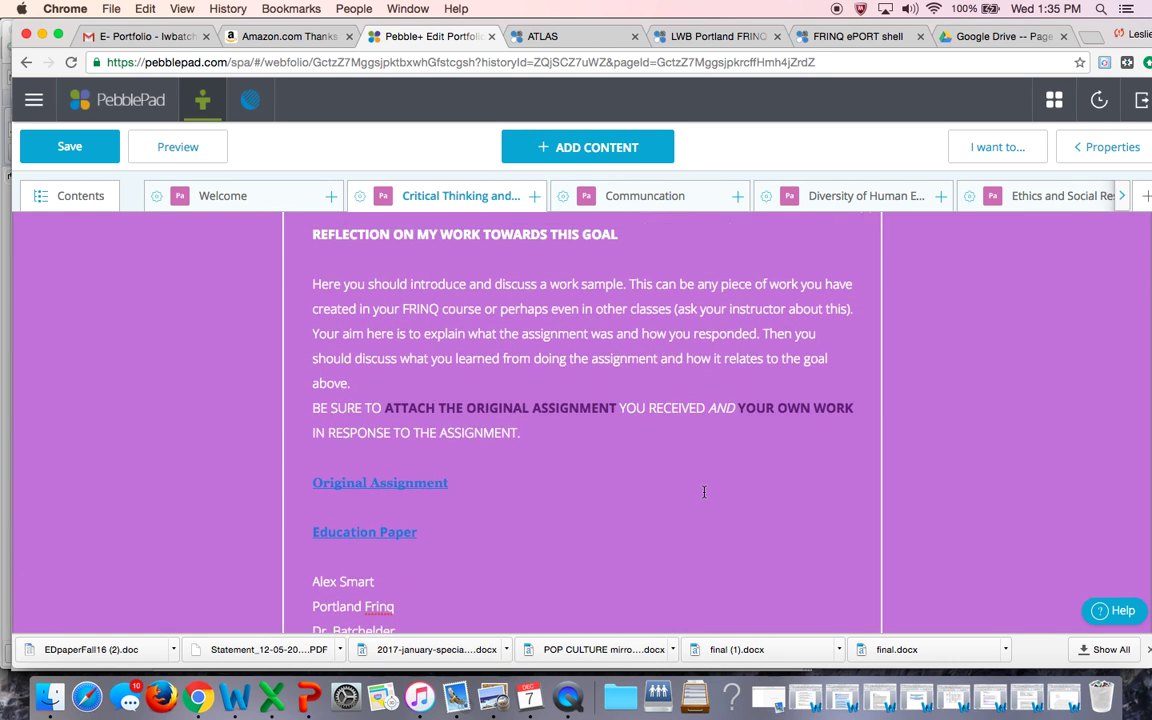
{"action": "scroll", "coordinate": [704, 490], "scroll_direction": "down", "scroll_amount": 5}
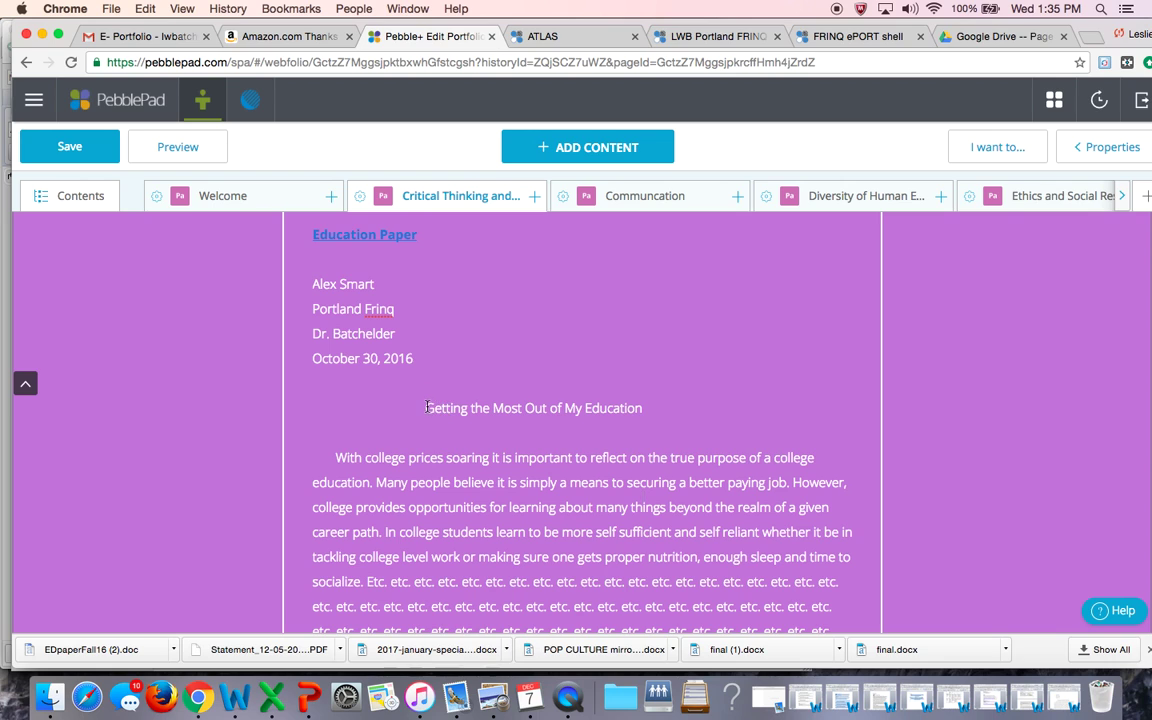
- Color the paper's title and entire body text orange
{"action": "left_click_drag", "start_coordinate": [427, 412], "coordinate": [490, 648]}
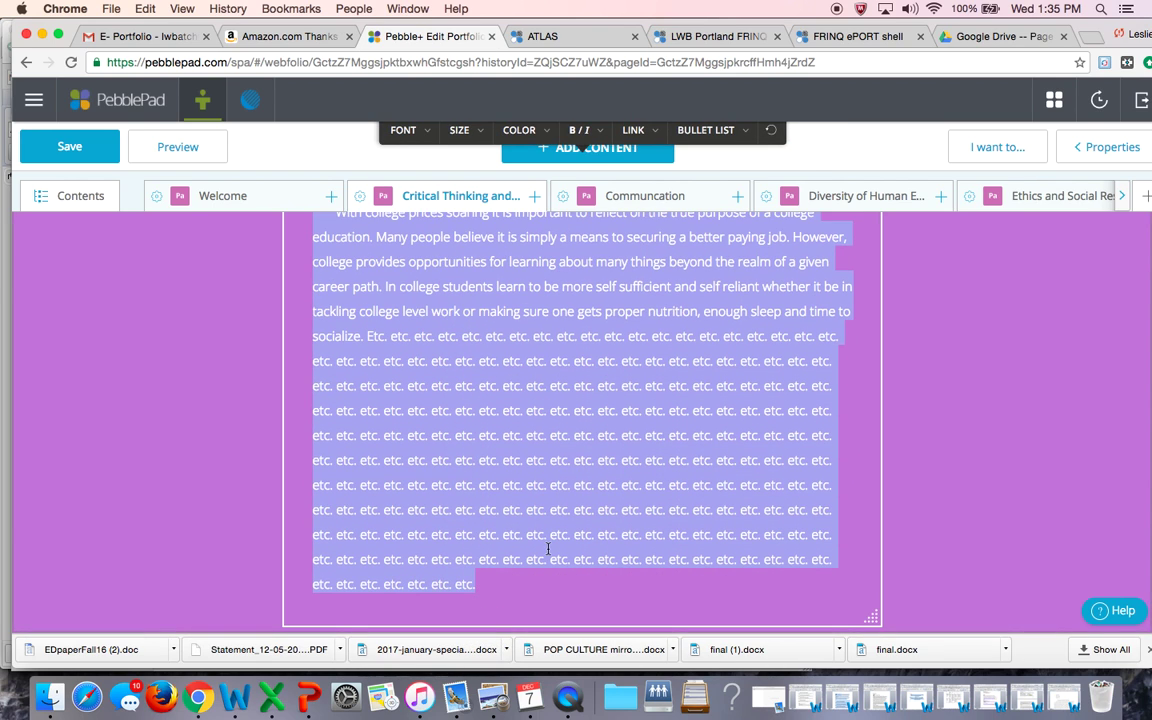
{"action": "scroll", "coordinate": [526, 420], "scroll_direction": "up", "scroll_amount": 3}
{"action": "left_click", "coordinate": [519, 359]}
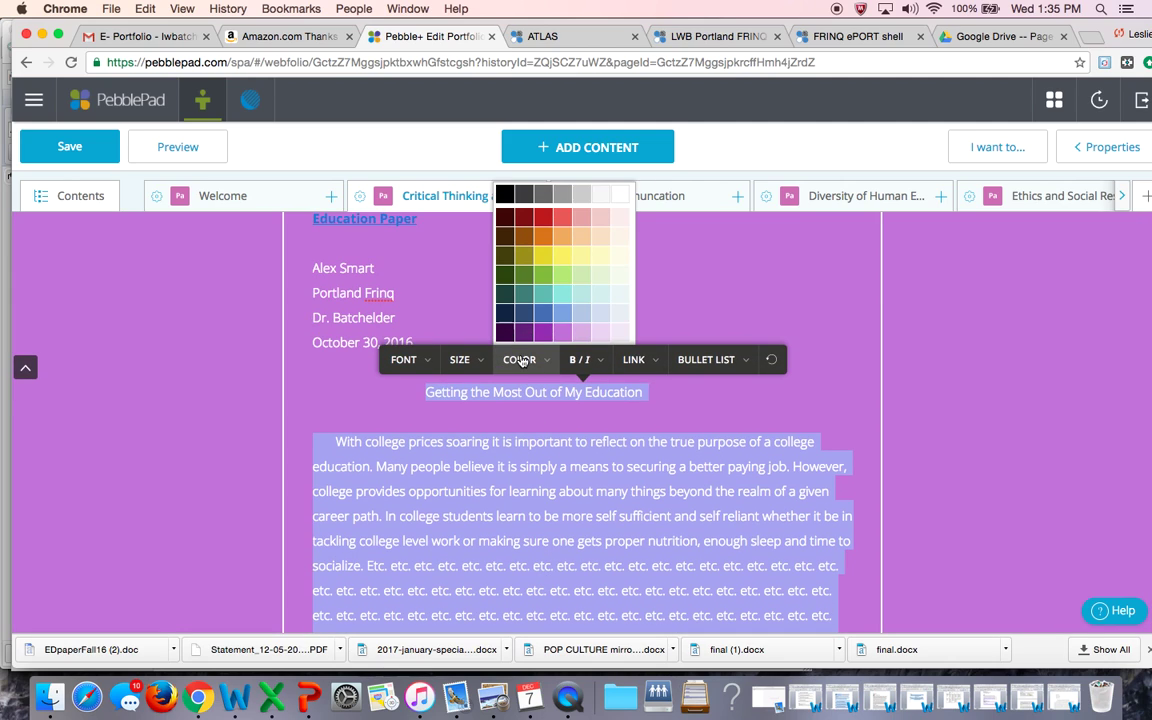
{"action": "left_click", "coordinate": [543, 237]}
{"action": "left_click", "coordinate": [671, 402]}
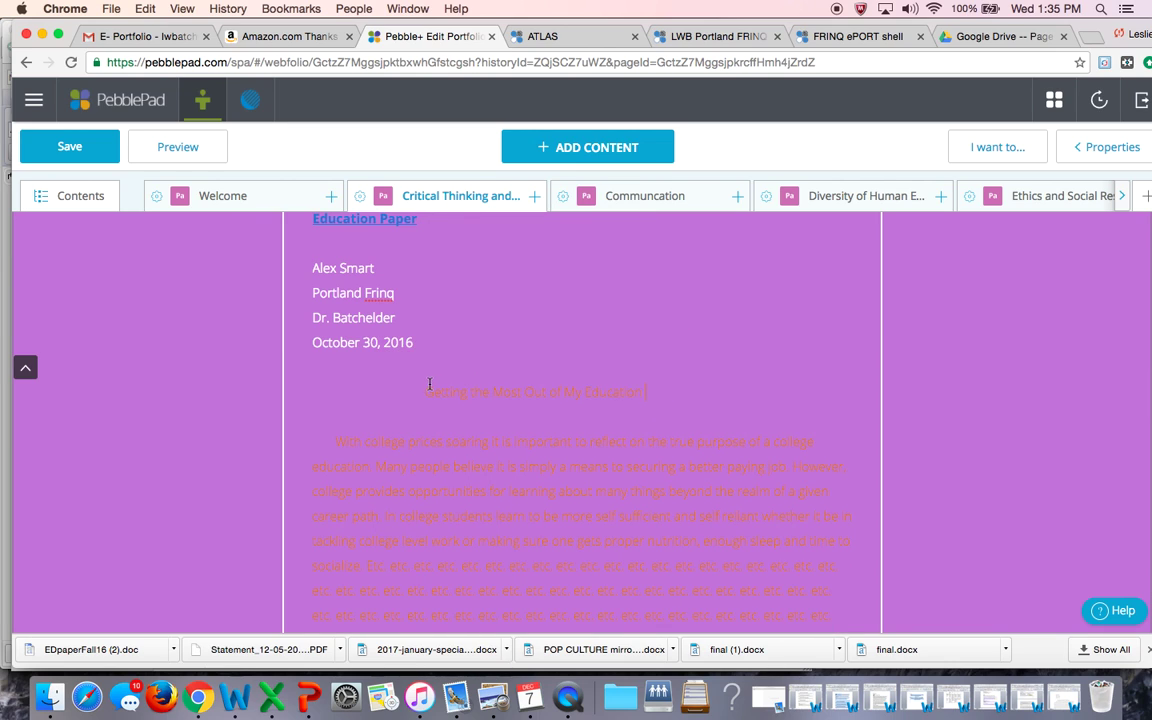
- Change the color of the paper's title and entire body text to medium blue
{"action": "left_click_drag", "start_coordinate": [429, 388], "coordinate": [562, 658]}
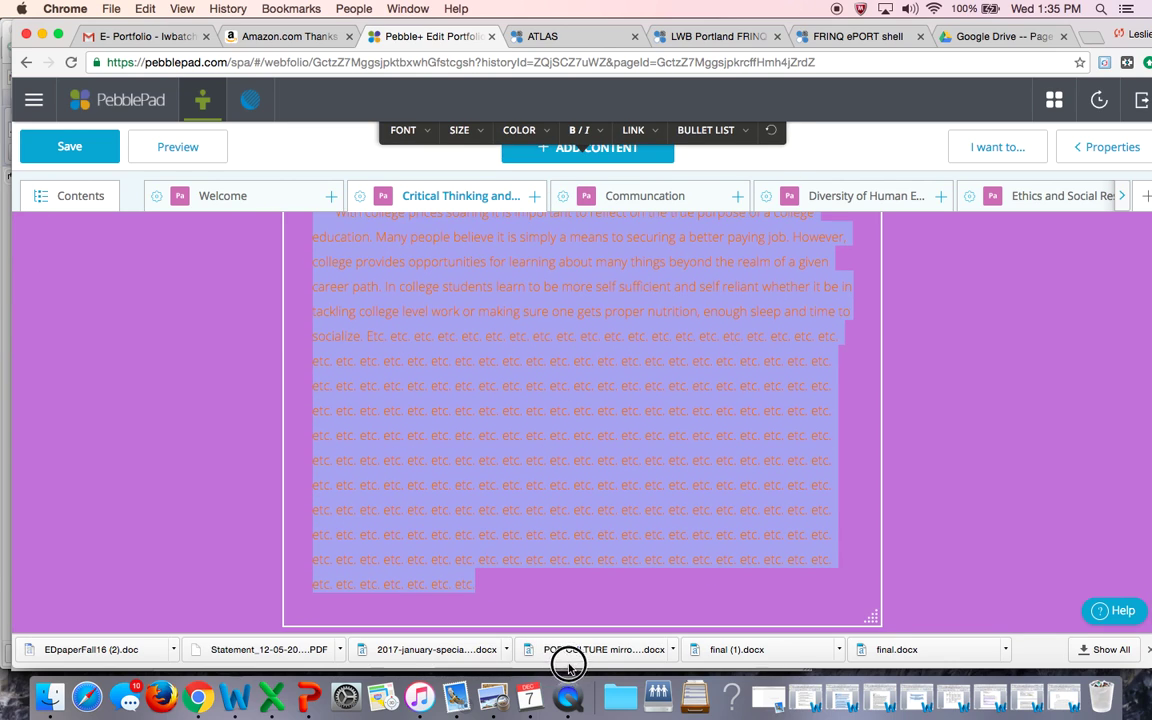
{"action": "scroll", "coordinate": [519, 414], "scroll_direction": "up", "scroll_amount": 3}
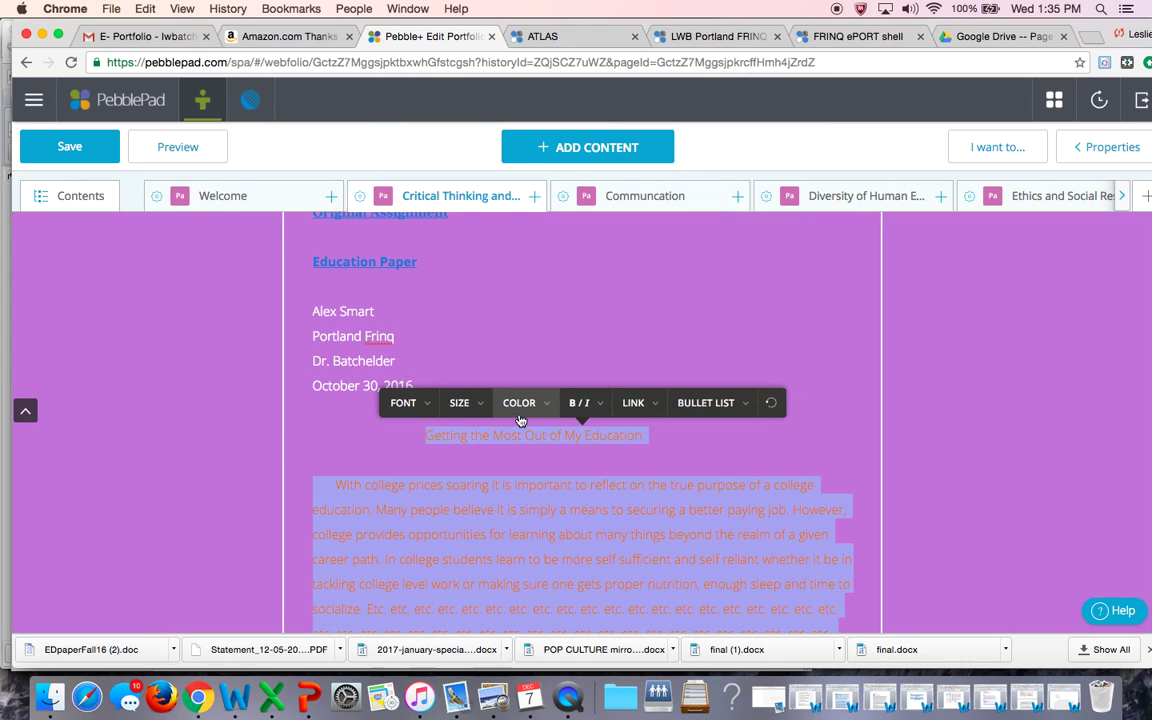
{"action": "left_click", "coordinate": [519, 403]}
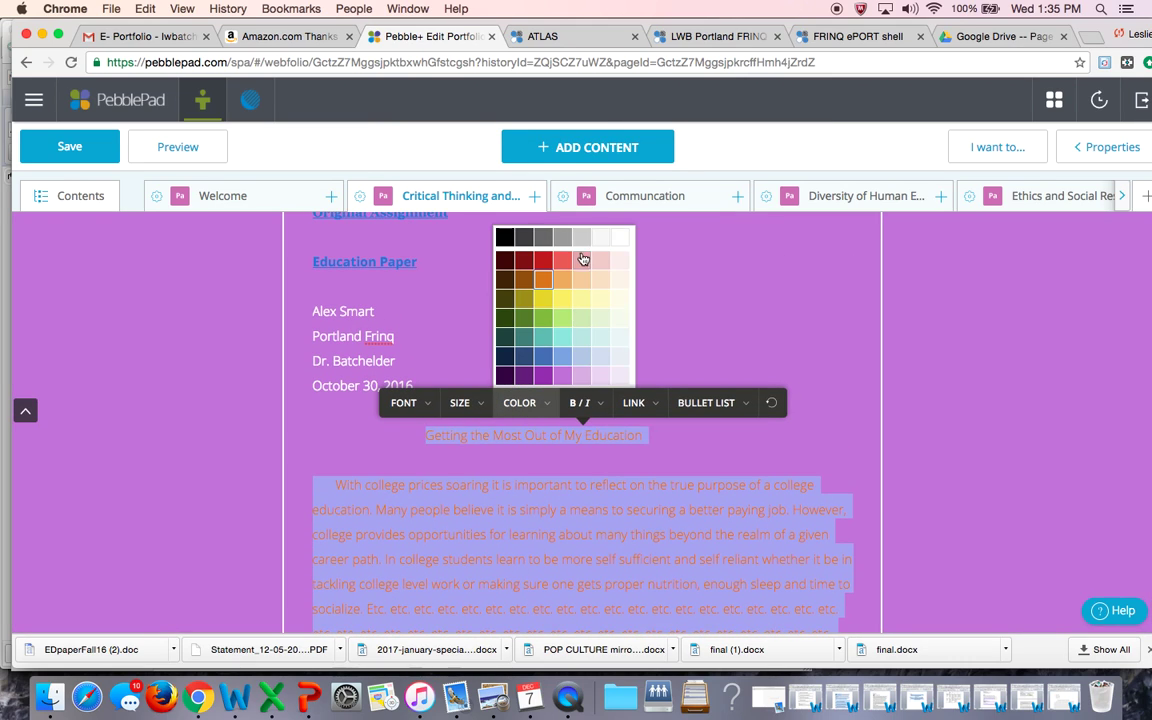
{"action": "left_click", "coordinate": [543, 354]}
{"action": "left_click", "coordinate": [670, 429]}
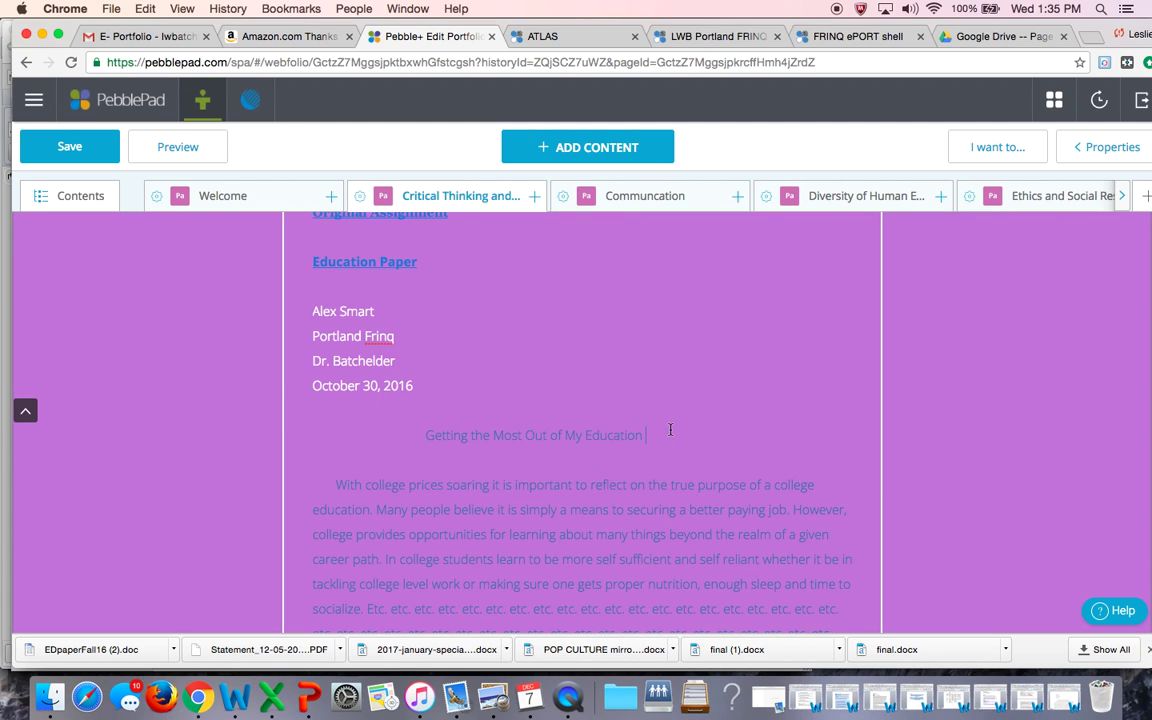
- Make the paper's title "Getting the Most Out of My Education" bold
{"action": "scroll", "coordinate": [598, 458], "scroll_direction": "down", "scroll_amount": 5}
{"action": "scroll", "coordinate": [598, 458], "scroll_direction": "up", "scroll_amount": 3}
{"action": "scroll", "coordinate": [610, 396], "scroll_direction": "down", "scroll_amount": 1}
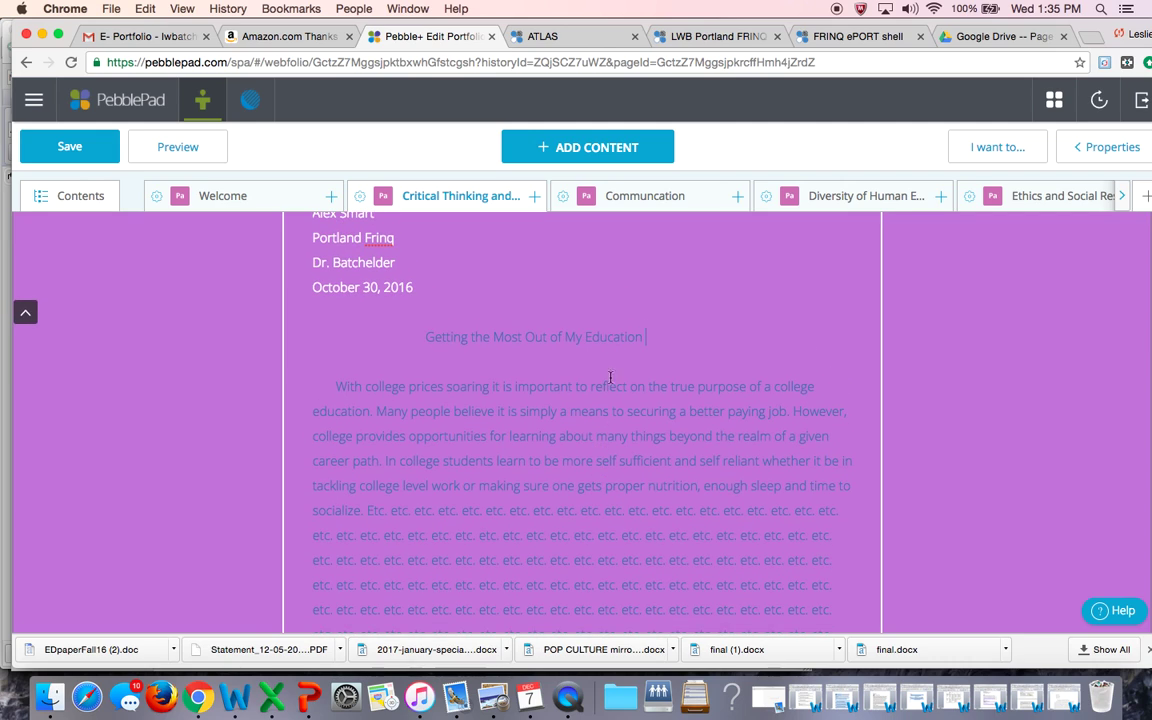
{"action": "left_click_drag", "start_coordinate": [643, 334], "coordinate": [422, 343]}
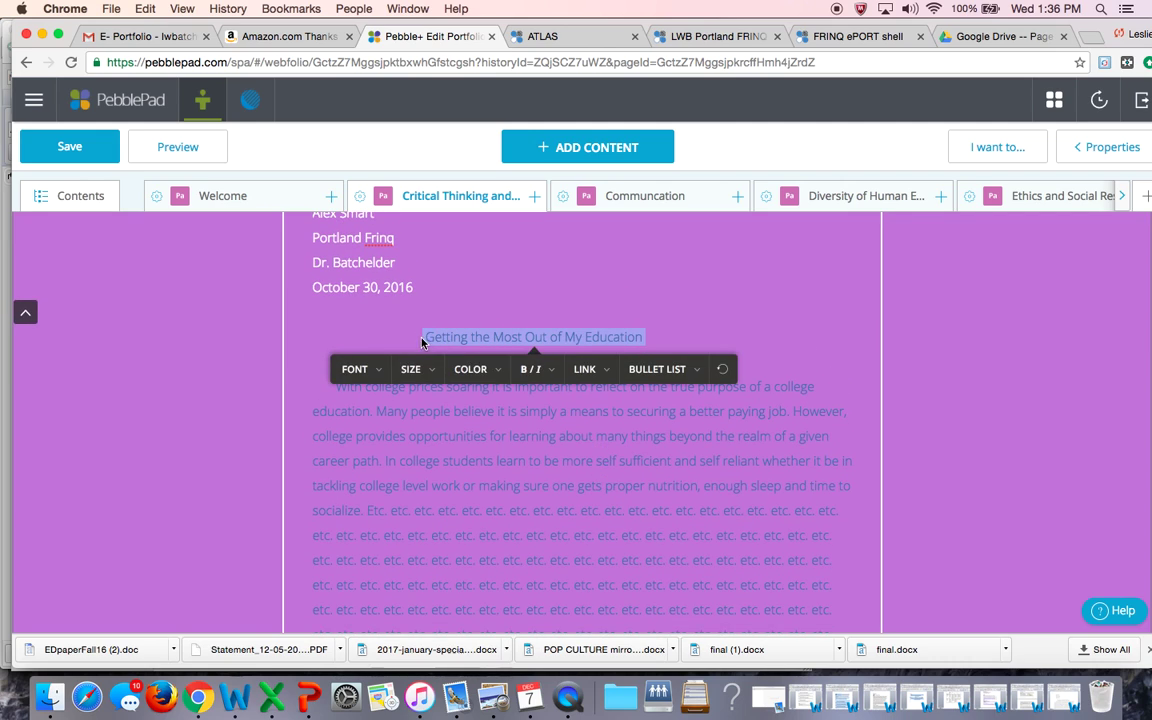
{"action": "left_click", "coordinate": [530, 369]}
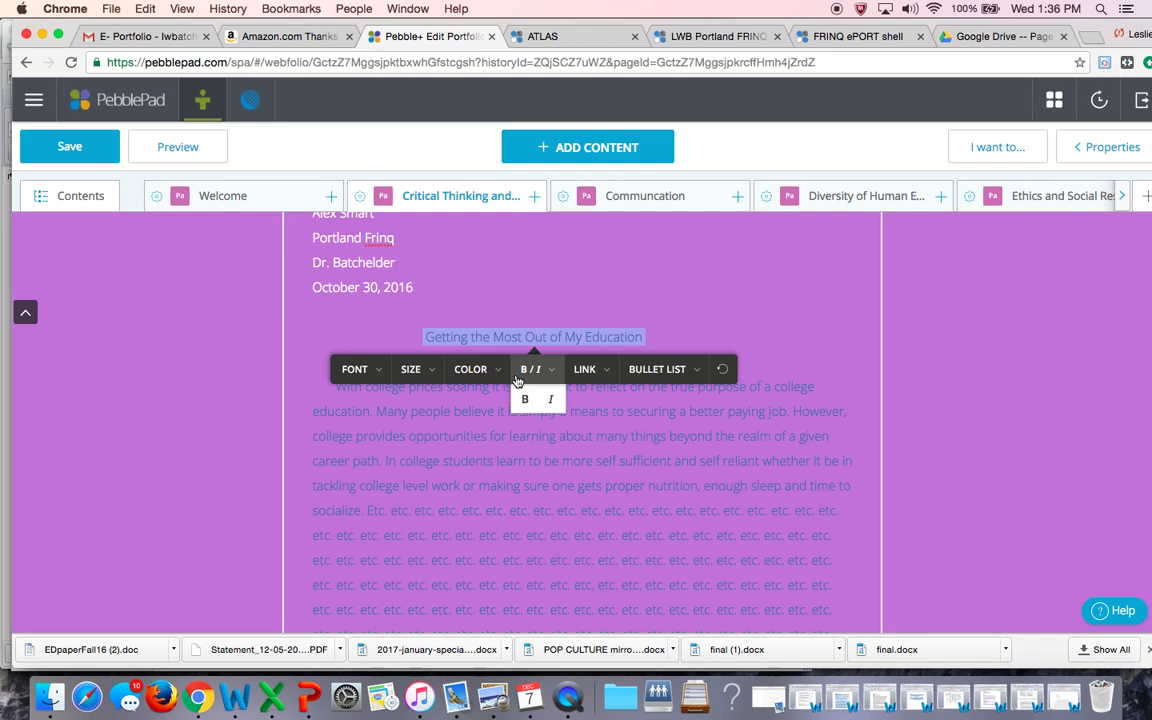
{"action": "left_click", "coordinate": [524, 405]}
{"action": "left_click", "coordinate": [697, 288]}
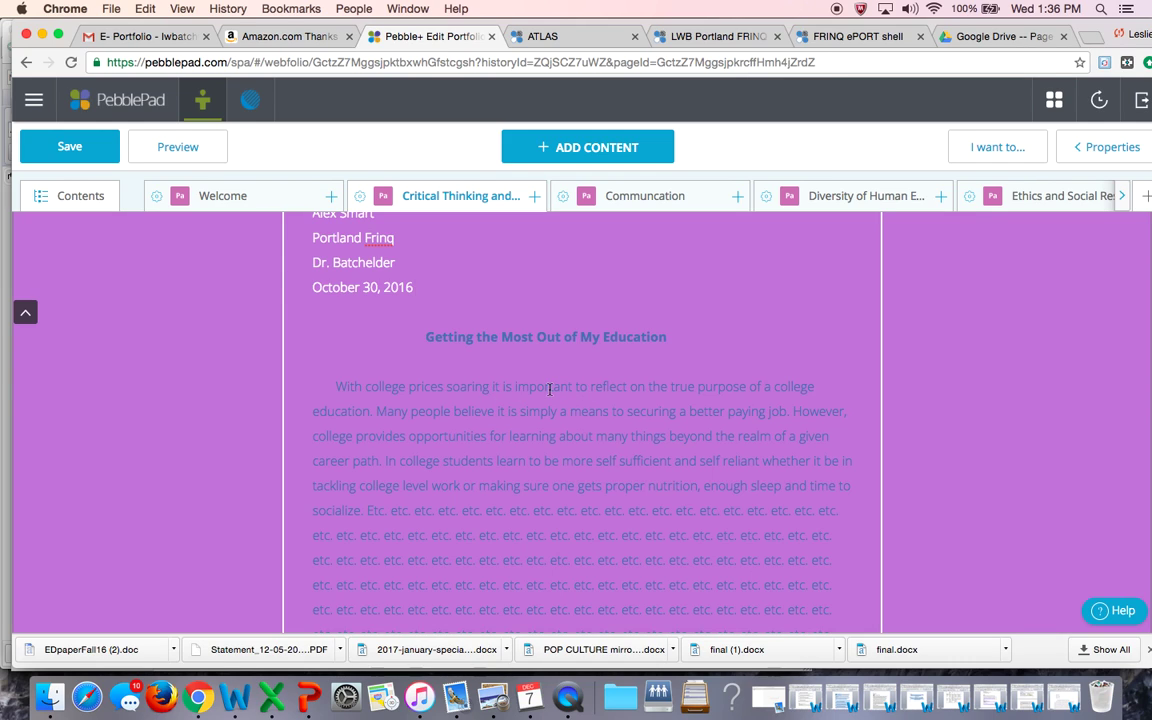
- Change only the paper's body text to the darkest navy blue, leaving out the title
{"action": "left_click_drag", "start_coordinate": [336, 384], "coordinate": [505, 657]}
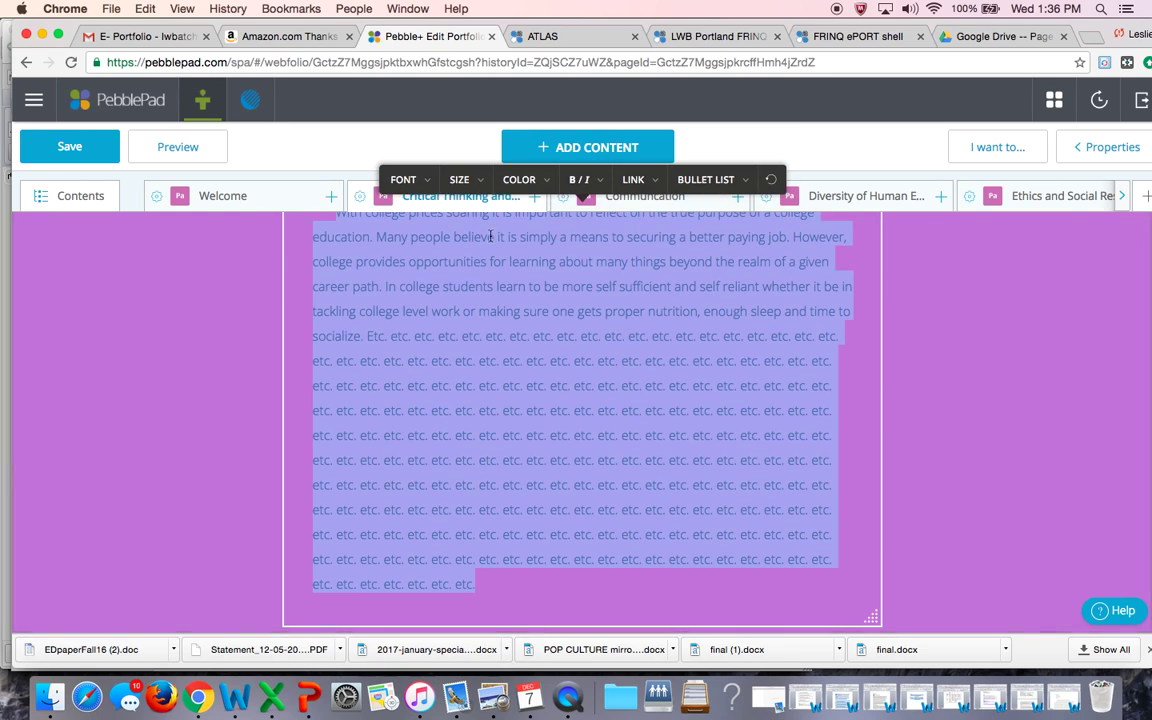
{"action": "left_click", "coordinate": [520, 180]}
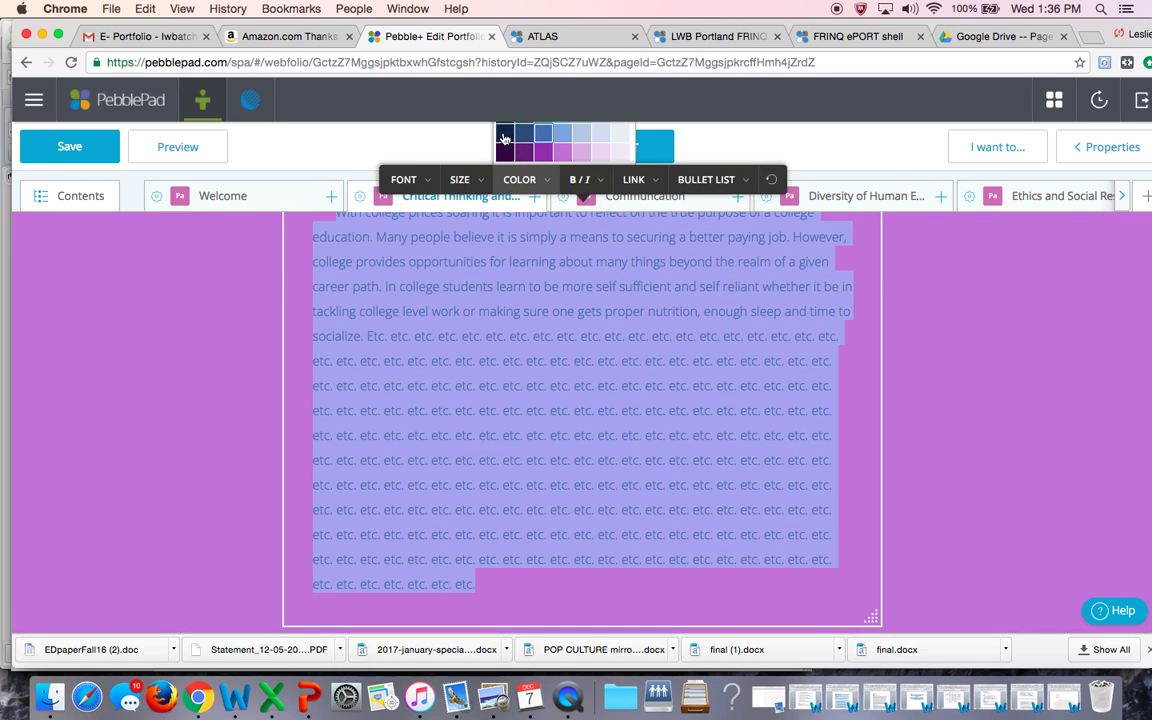
{"action": "left_click", "coordinate": [607, 487]}
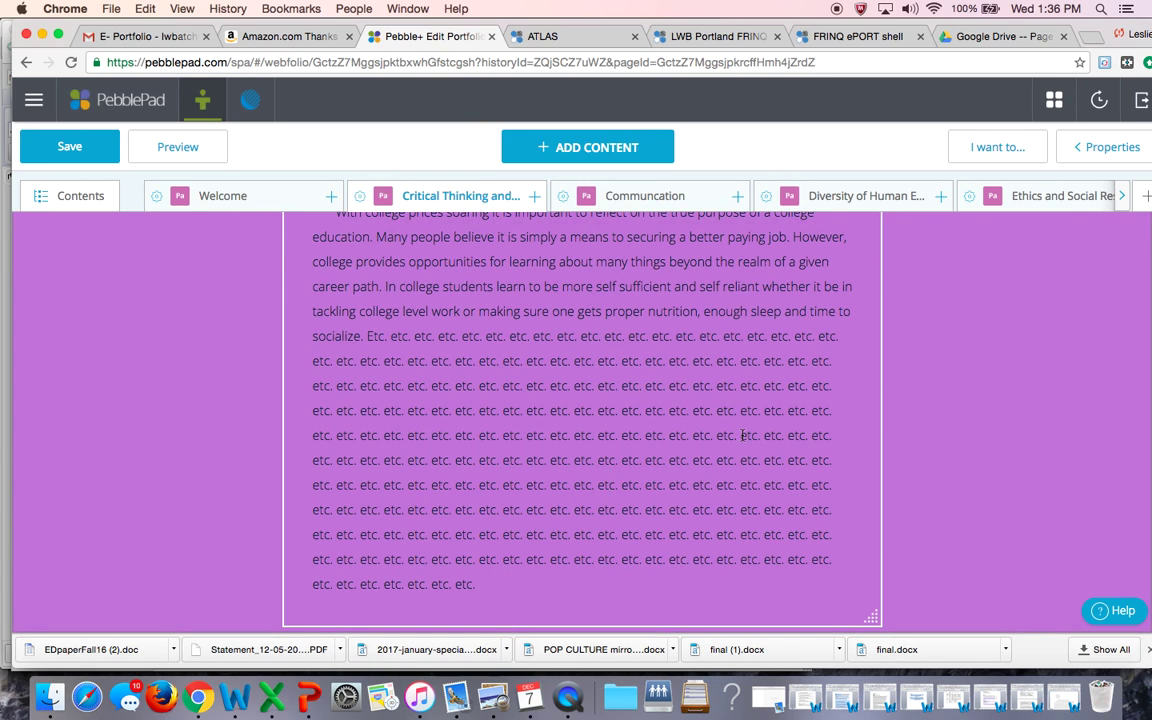
- Review the formatted paper, the two links above it and the reflection section's instructions
{"action": "scroll", "coordinate": [741, 435], "scroll_direction": "up", "scroll_amount": 10}
{"action": "scroll", "coordinate": [741, 435], "scroll_direction": "down", "scroll_amount": 5}
{"action": "scroll", "coordinate": [741, 435], "scroll_direction": "down", "scroll_amount": 1}
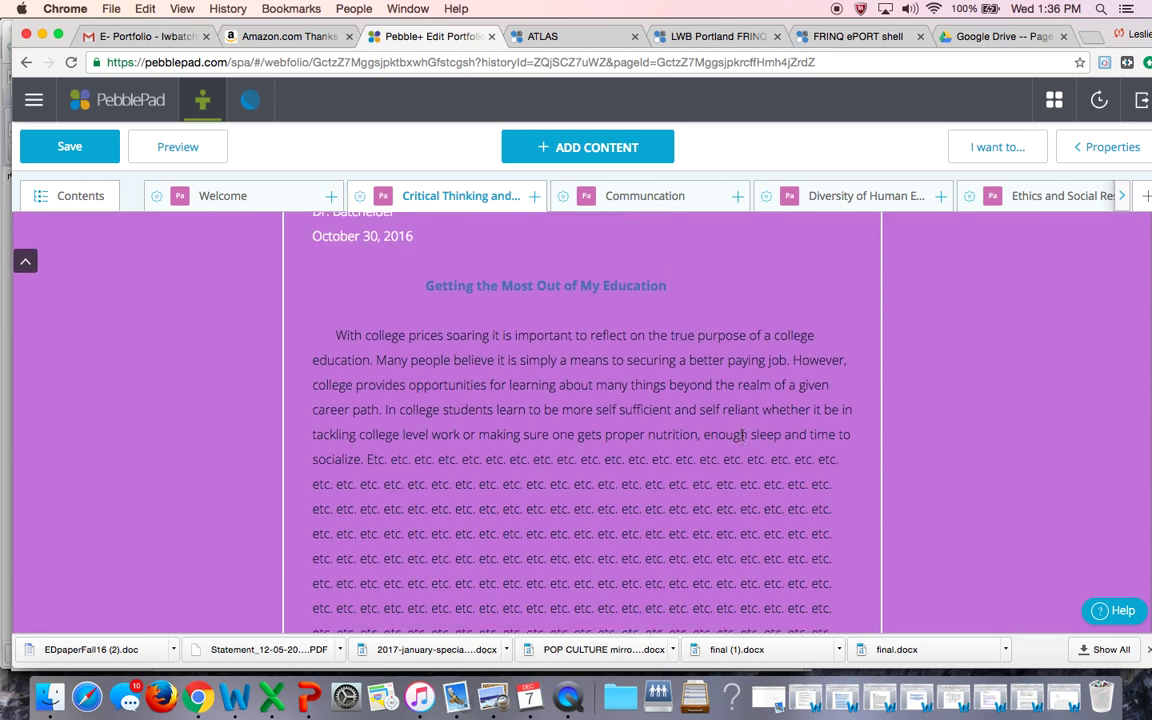
{"action": "scroll", "coordinate": [741, 435], "scroll_direction": "up", "scroll_amount": 5}
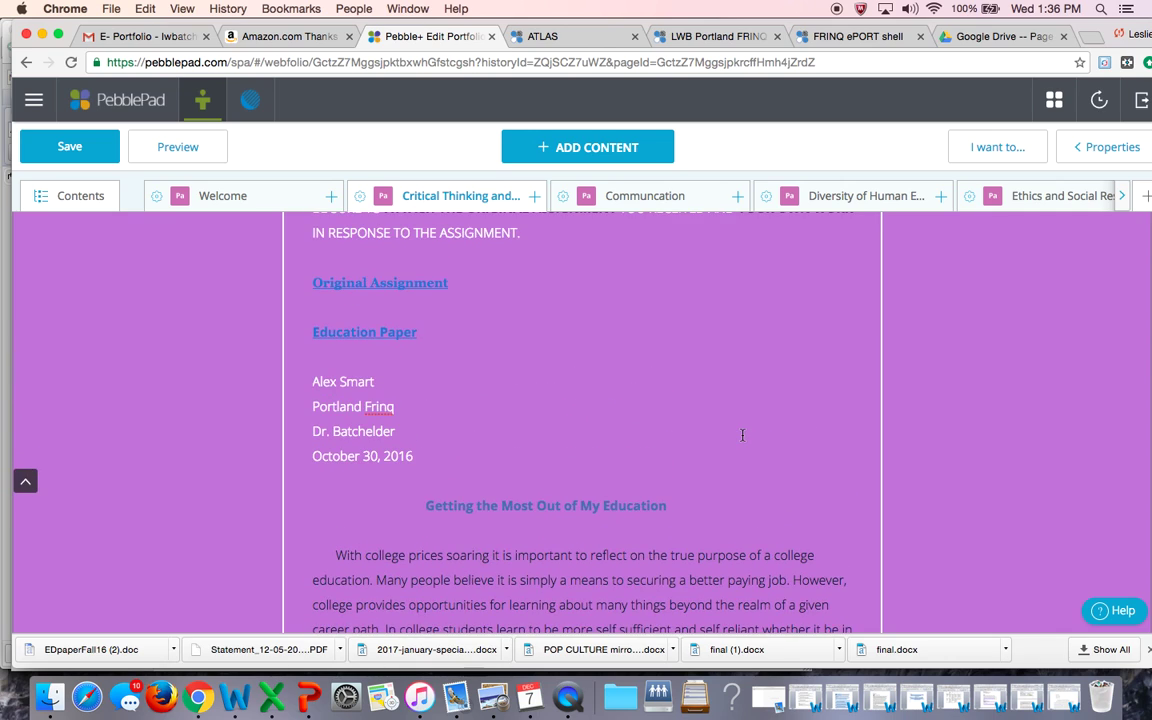
{"action": "scroll", "coordinate": [742, 435], "scroll_direction": "up", "scroll_amount": 6}
{"action": "scroll", "coordinate": [742, 435], "scroll_direction": "down", "scroll_amount": 15}
{"action": "scroll", "coordinate": [742, 435], "scroll_direction": "up", "scroll_amount": 12}
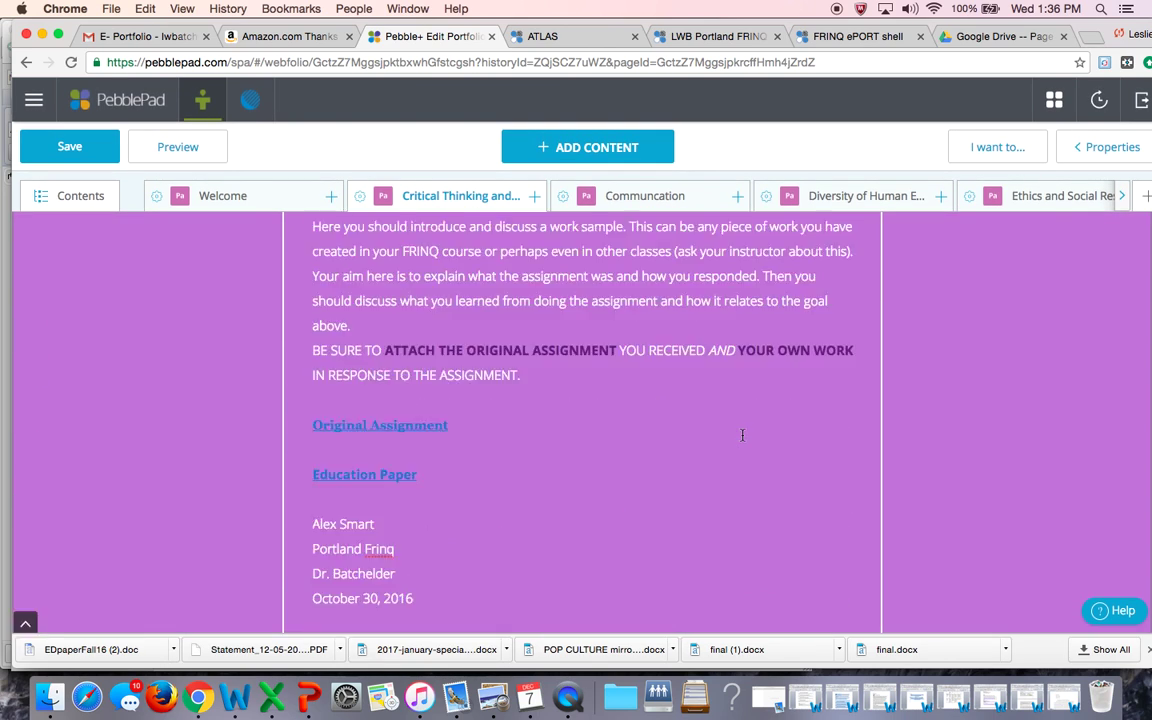
{"action": "scroll", "coordinate": [742, 435], "scroll_direction": "up", "scroll_amount": 3}
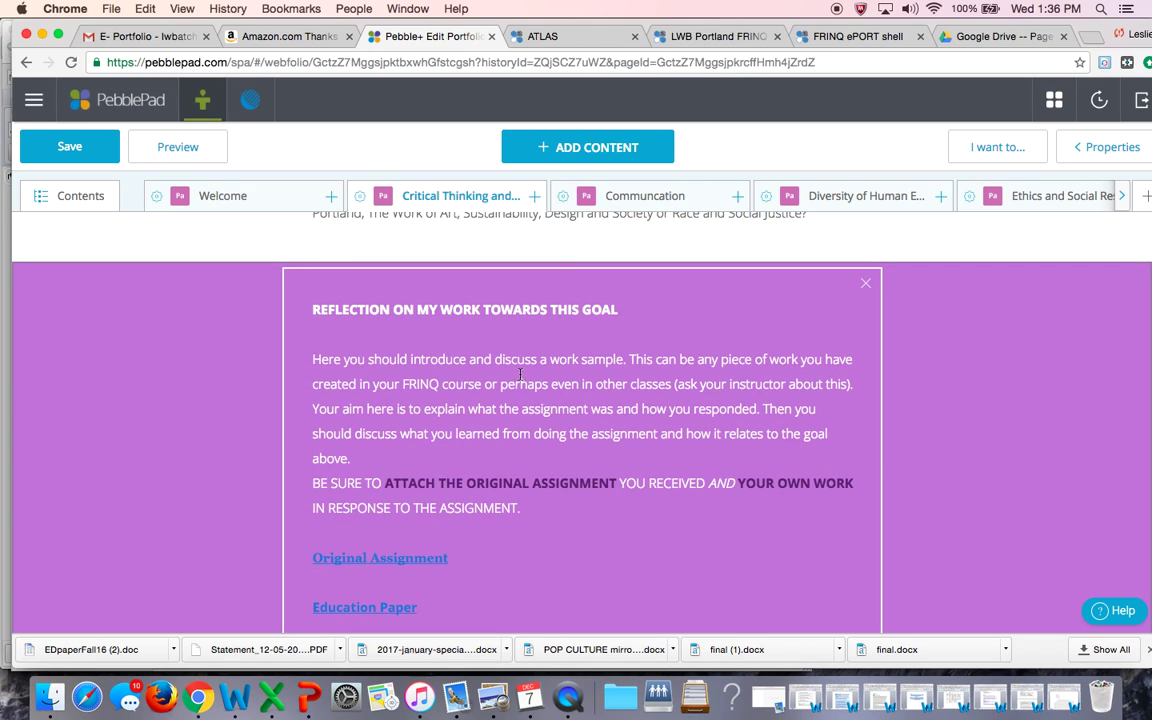